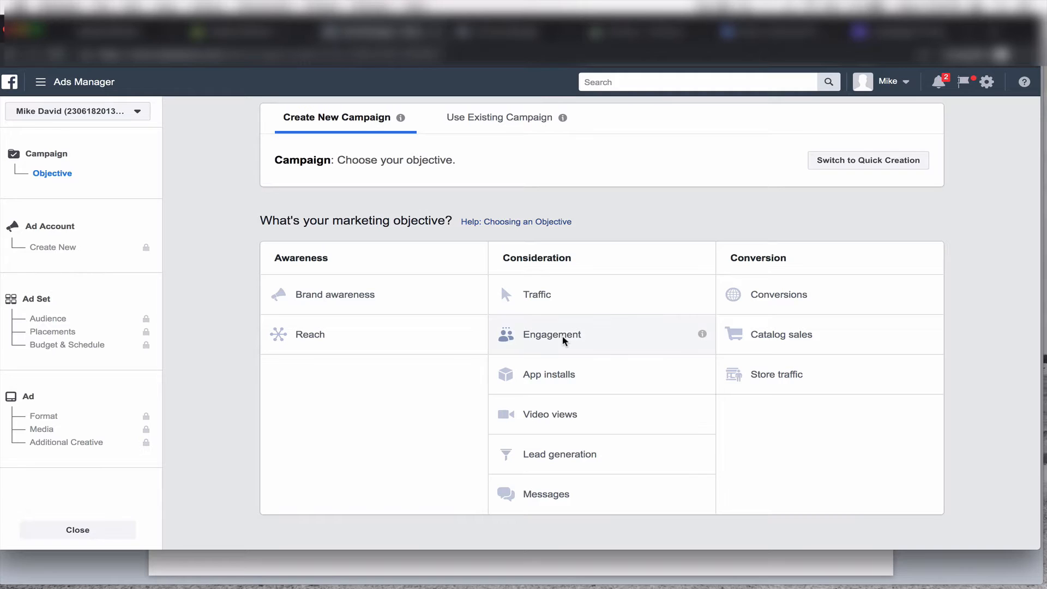
# Step: Set up a post engagement campaign named "PPE 18-60 Female WW" and accept the preset ad account country, currency and time zone
pyautogui.click(565, 339)
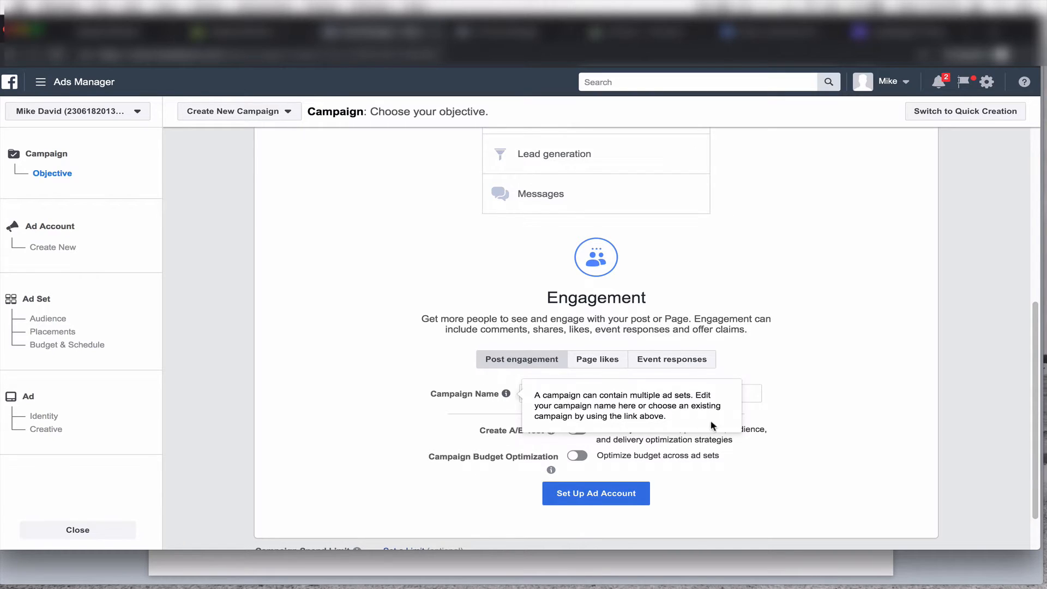
pyautogui.click(625, 393)
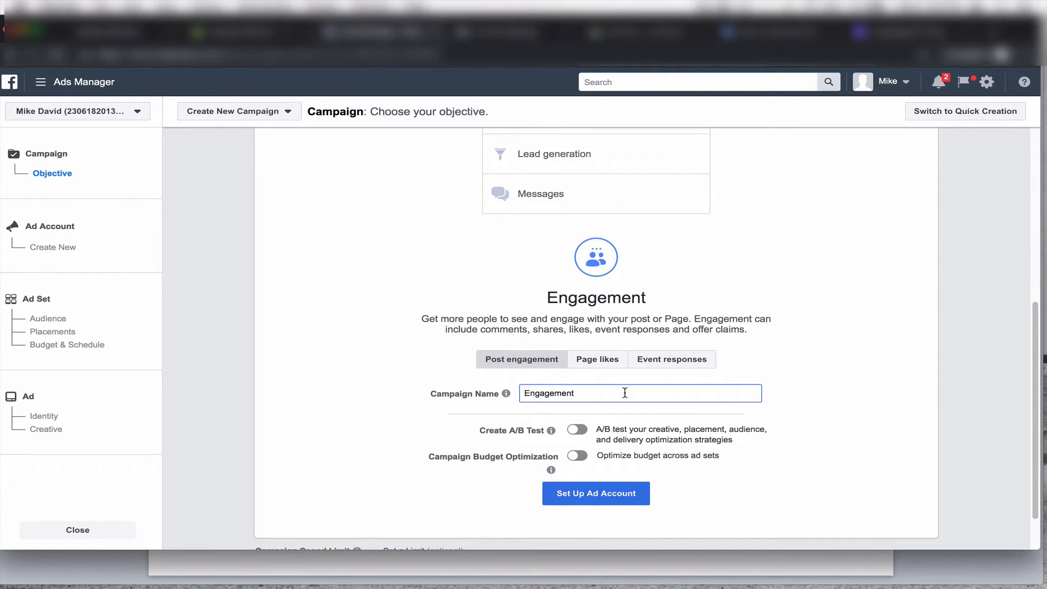
pyautogui.write('PPE 18-60 Female WW')
pyautogui.click(646, 489)
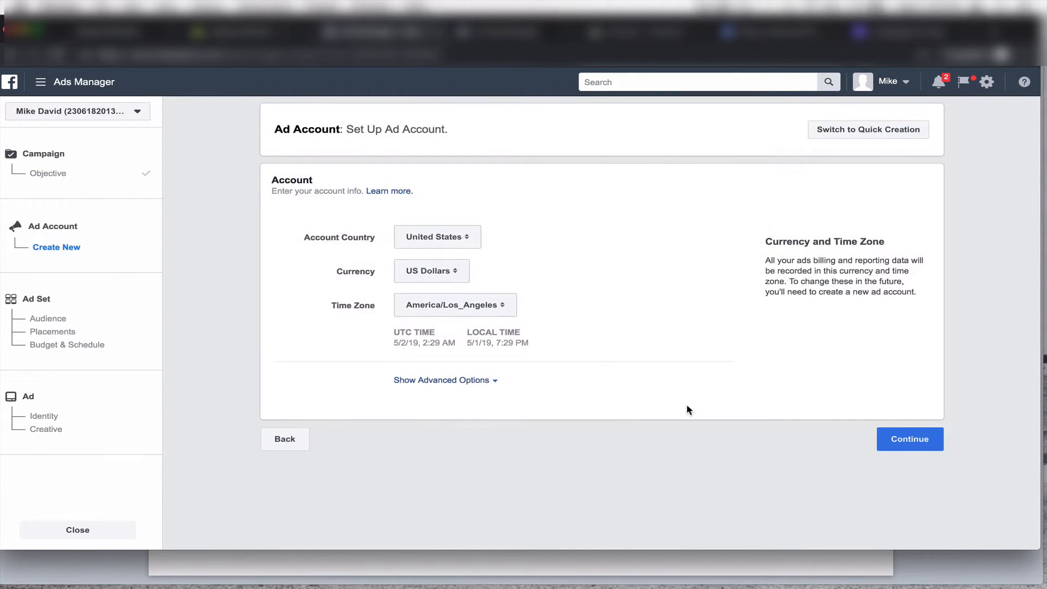
pyautogui.click(918, 439)
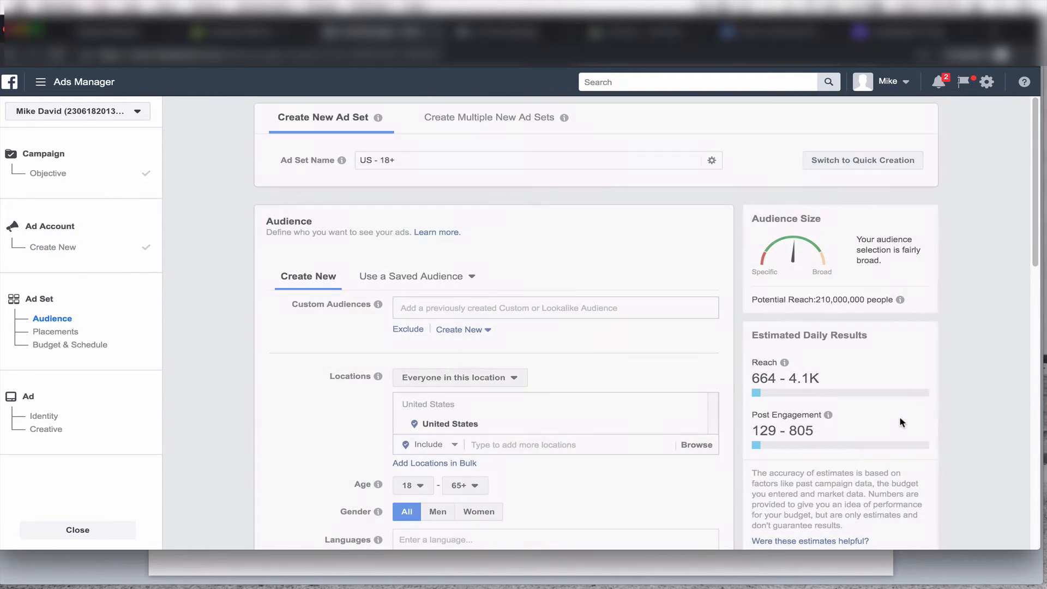
# Step: Rename the ad set as "18-60 PPE WW Female"
pyautogui.click(393, 163)
pyautogui.moveTo(396, 163); pyautogui.dragTo(353, 158)
pyautogui.click(463, 193)
pyautogui.click(413, 163)
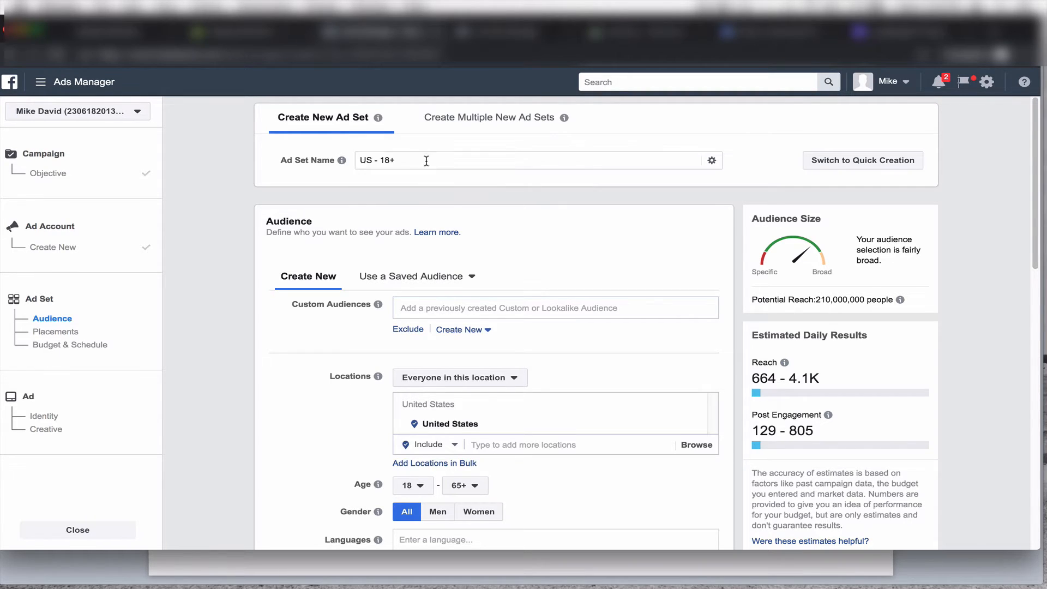
pyautogui.press('BackSpace')
pyautogui.press('BackSpace')
pyautogui.press('BackSpace')
pyautogui.press('BackSpace')
pyautogui.press('BackSpace')
pyautogui.press('BackSpace')
pyautogui.press('BackSpace')
pyautogui.press('BackSpace')
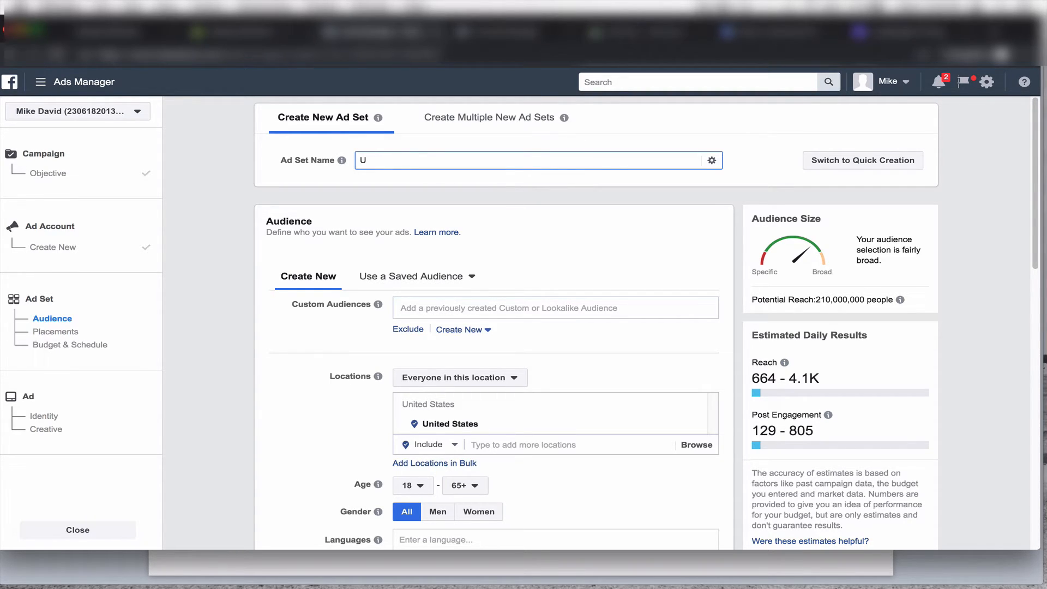
pyautogui.write('18-60 PPE WW Female')
# Step: Replace the United States with the Worldwide region as the audience location, leaving custom audiences empty
pyautogui.click(521, 311)
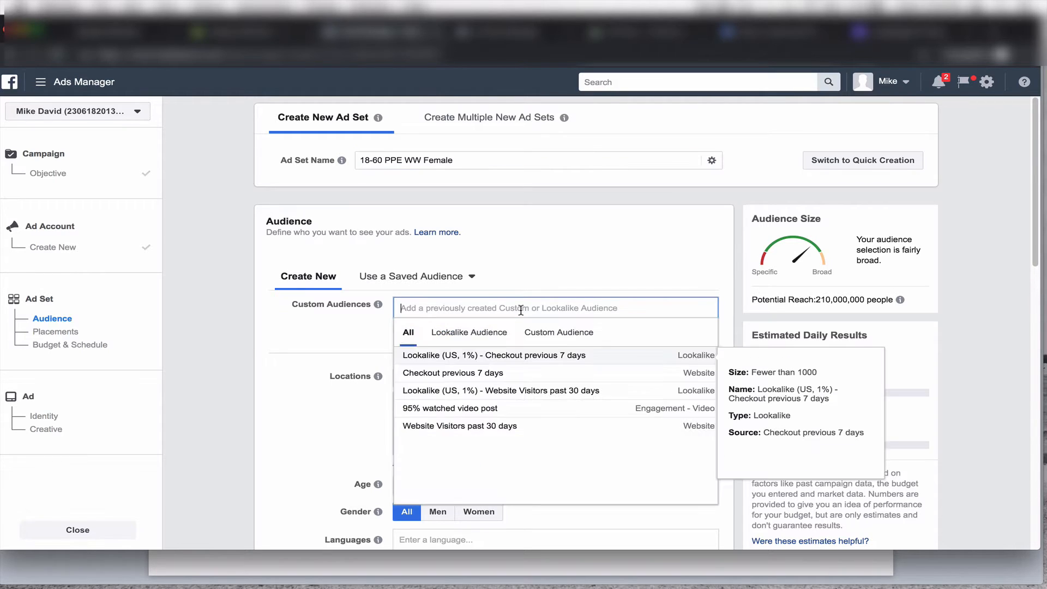
pyautogui.click(713, 291)
pyautogui.scroll(-2, 712, 291)
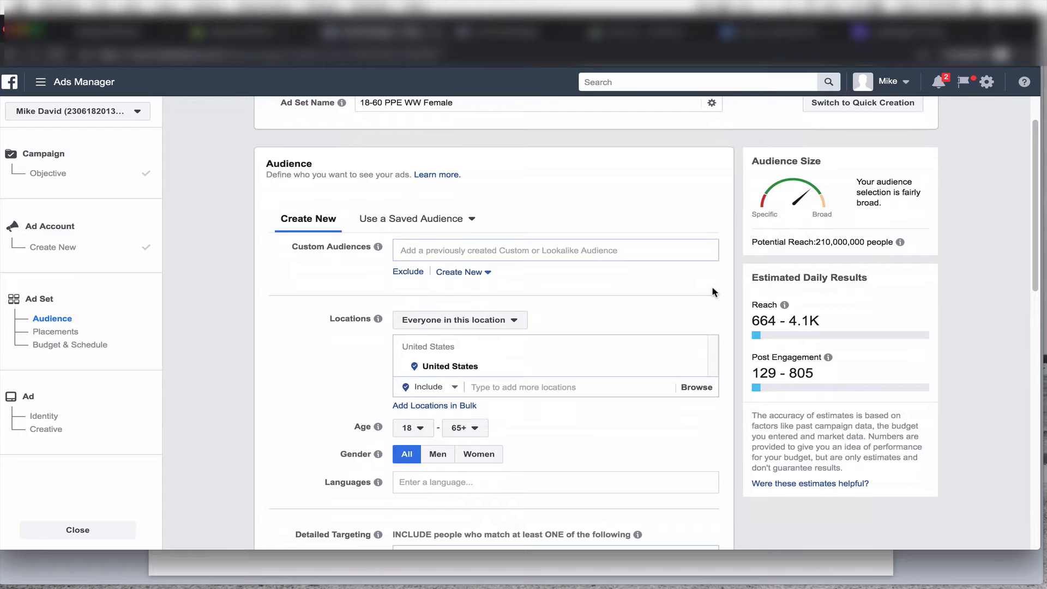
pyautogui.click(701, 375)
pyautogui.scroll(-1, 649, 378)
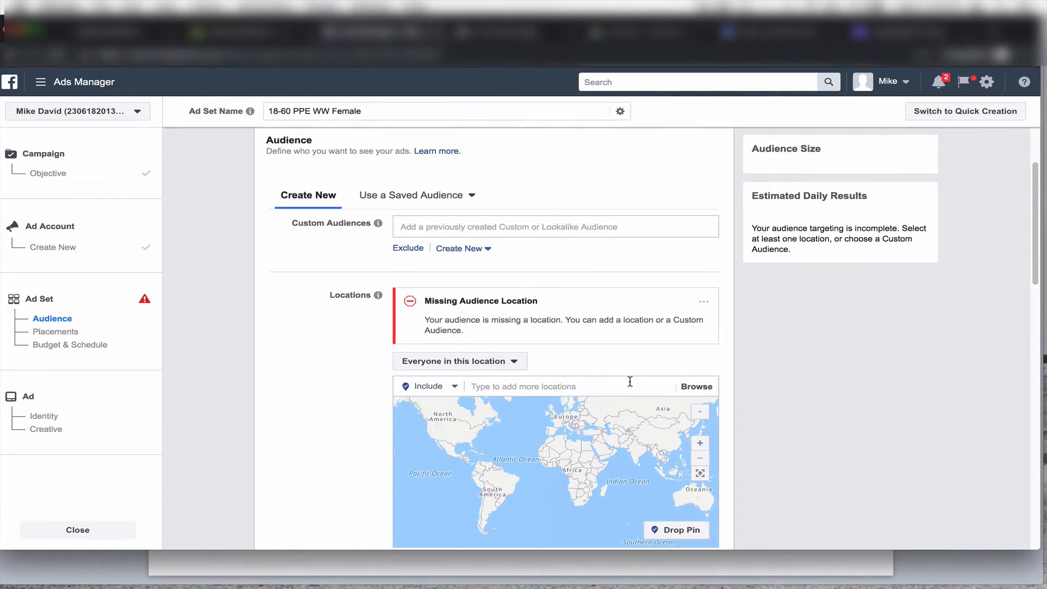
pyautogui.click(630, 381)
pyautogui.write('worldwide')
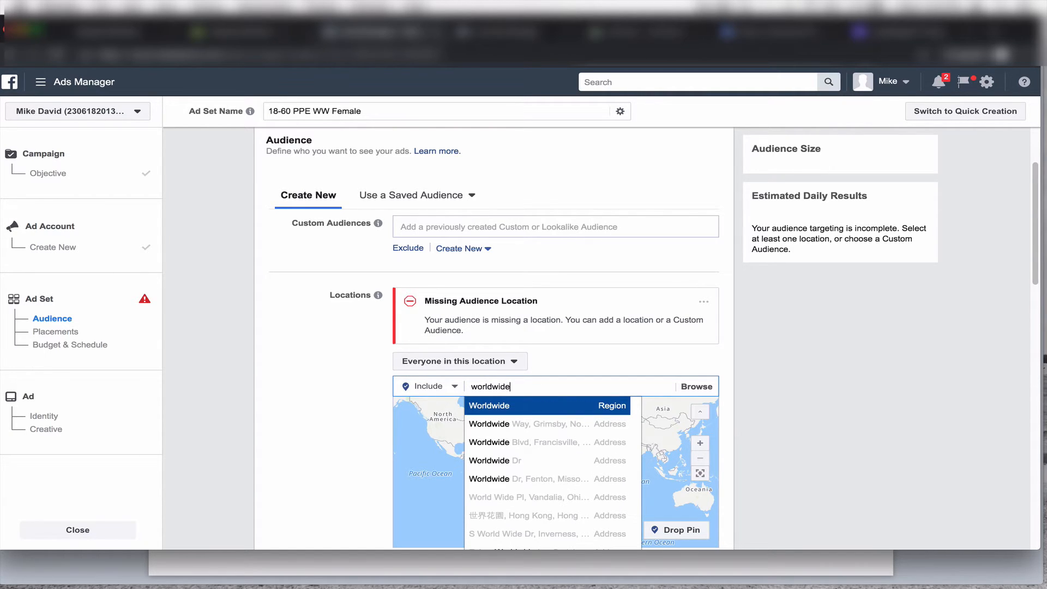
pyautogui.click(614, 405)
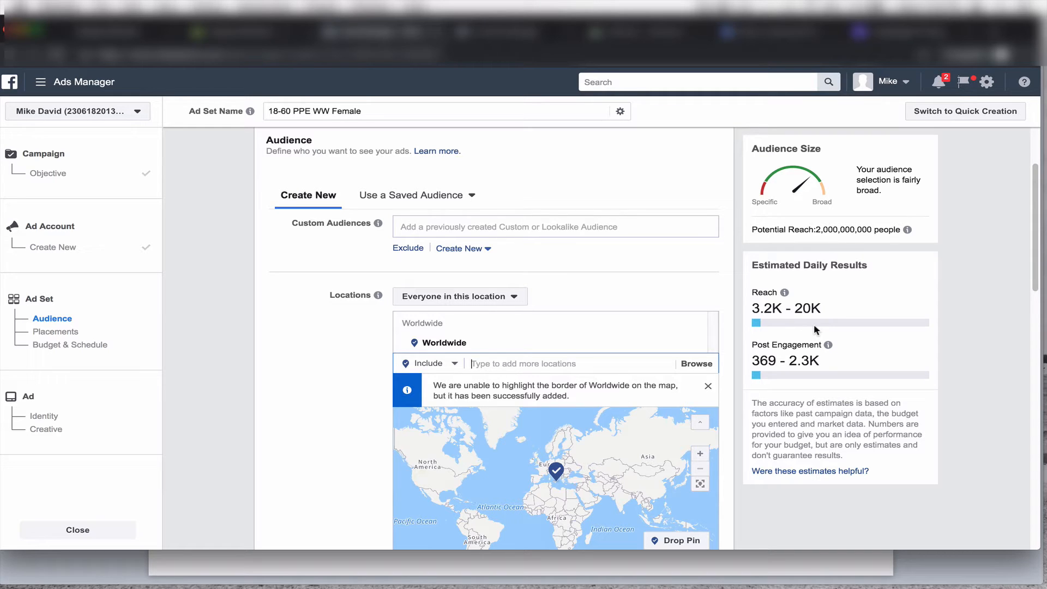
# Step: Set the ad set's daily budget to $10.00
pyautogui.moveTo(1038, 230); pyautogui.dragTo(1038, 452)
pyautogui.click(538, 481)
pyautogui.press('BackSpace')
pyautogui.write('0')
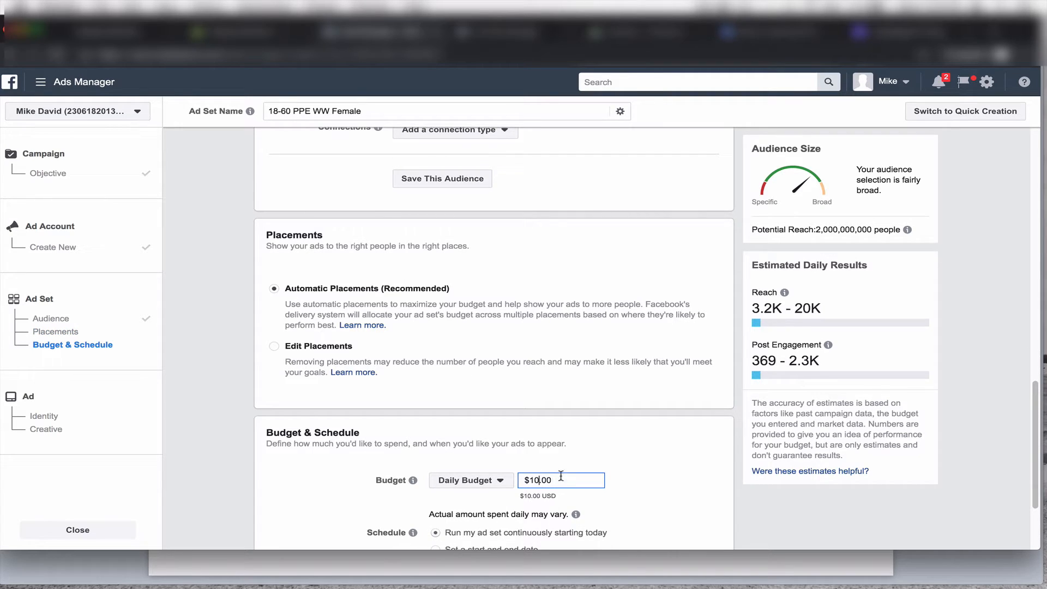
pyautogui.click(931, 345)
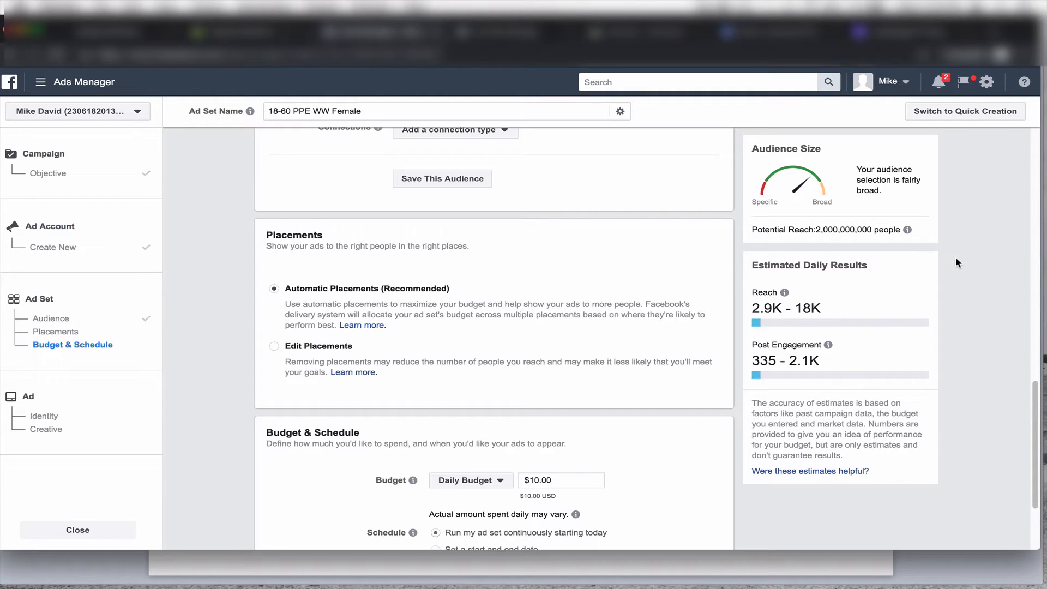
# Step: Set the audience's maximum age to 60 and restrict the gender to women
pyautogui.scroll(10, 956, 259)
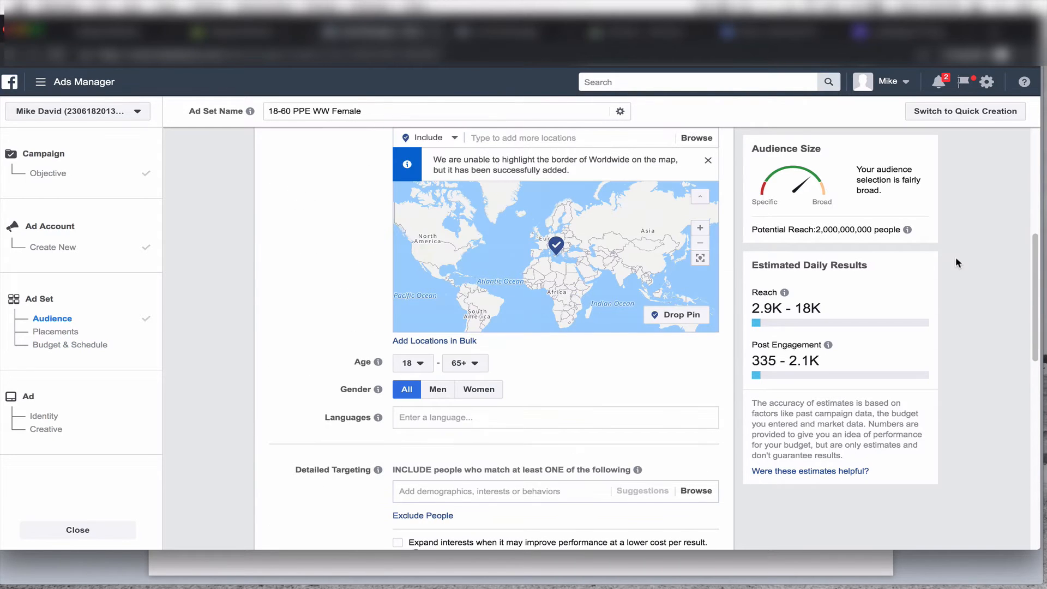
pyautogui.scroll(1, 955, 256)
pyautogui.click(469, 385)
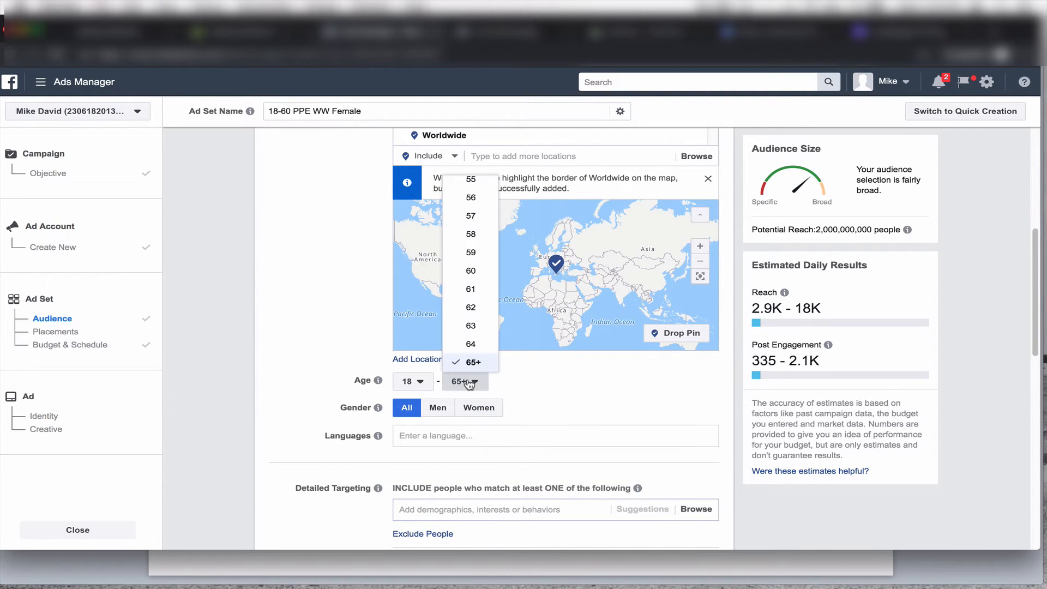
pyautogui.scroll(3, 493, 280)
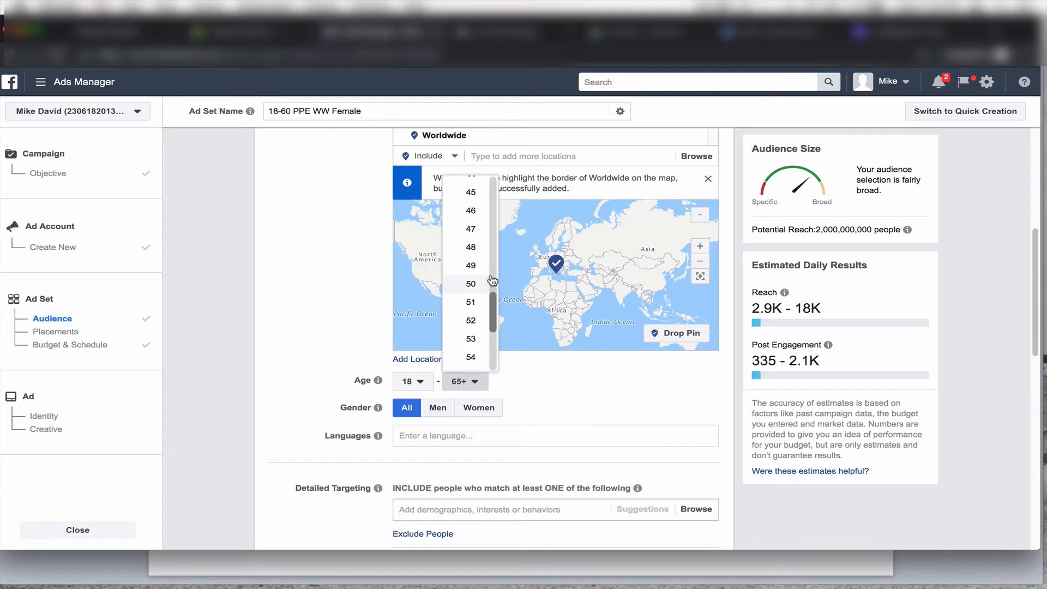
pyautogui.scroll(-2, 471, 328)
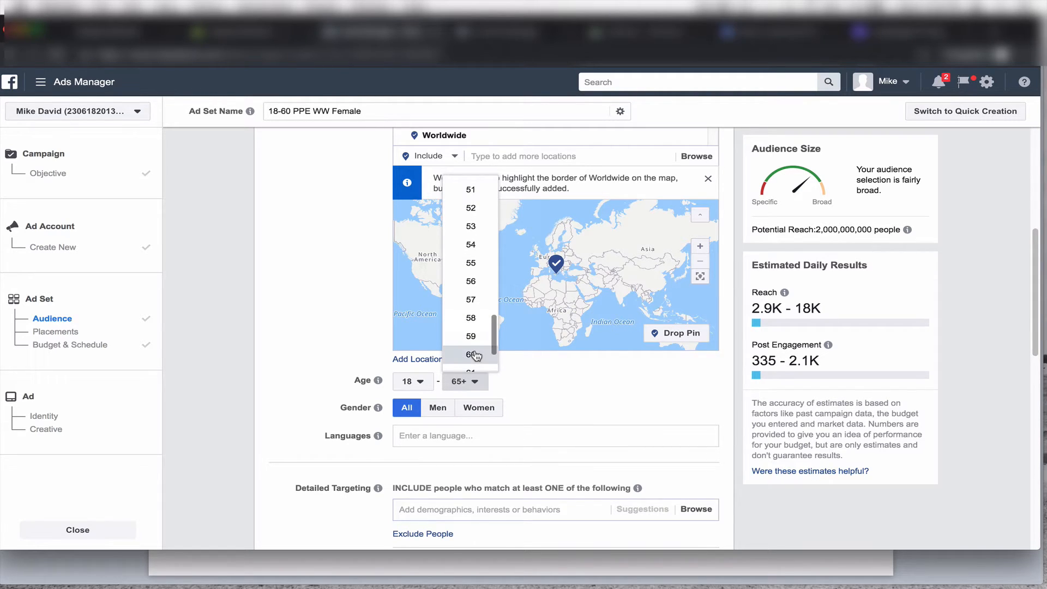
pyautogui.click(472, 354)
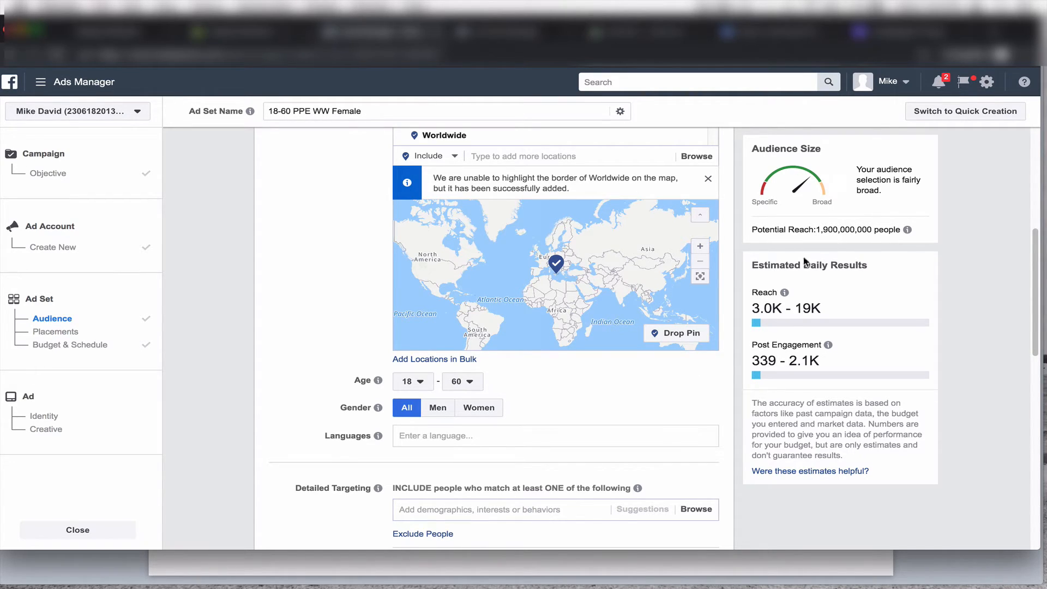
pyautogui.click(482, 411)
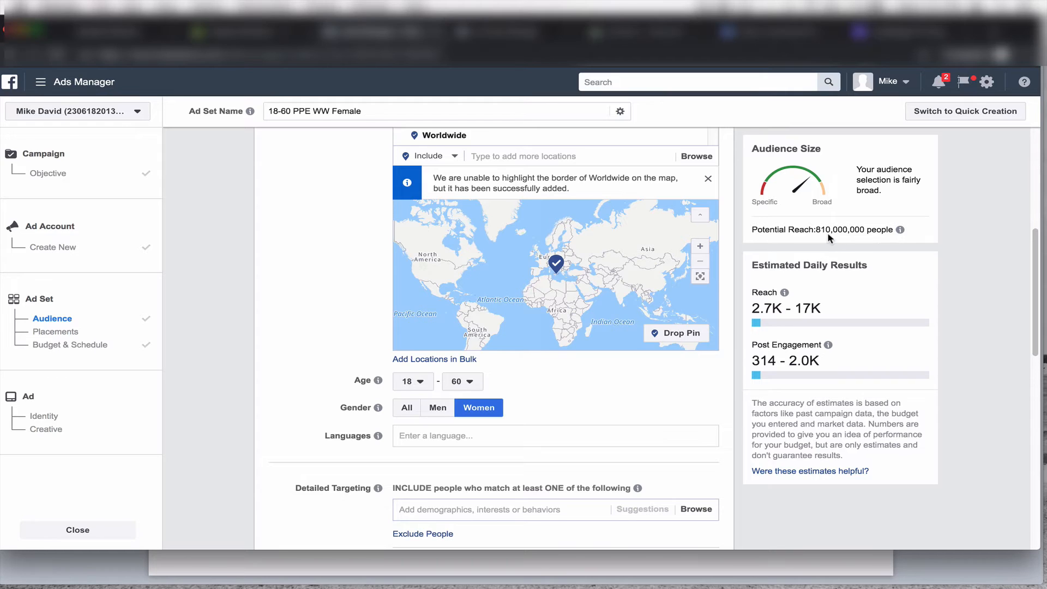
# Step: Add the Physical fitness interest to the audience's detailed targeting
pyautogui.scroll(-3, 646, 378)
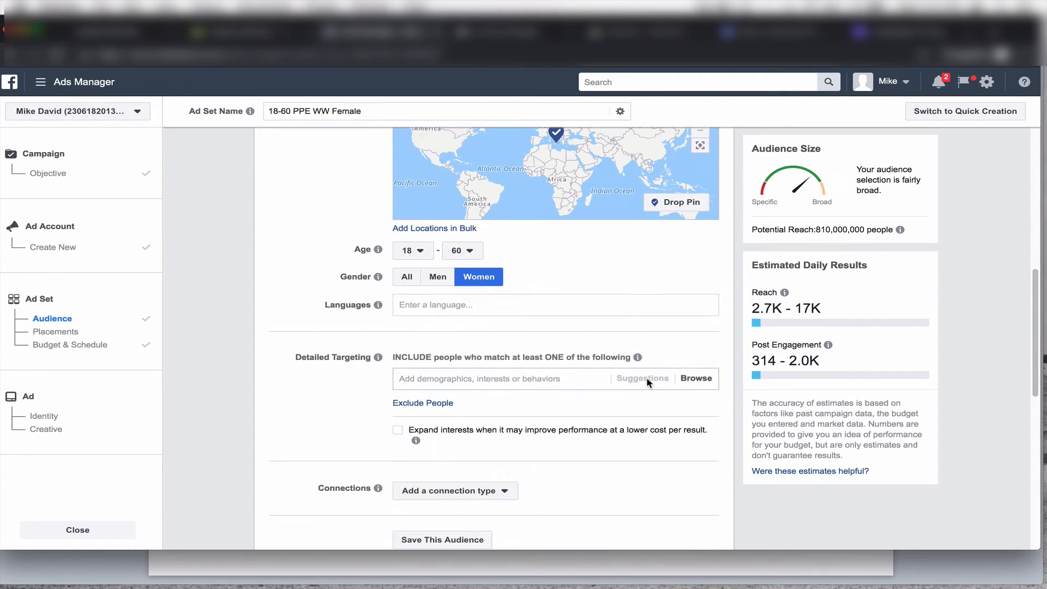
pyautogui.click(578, 378)
pyautogui.write('Fitness')
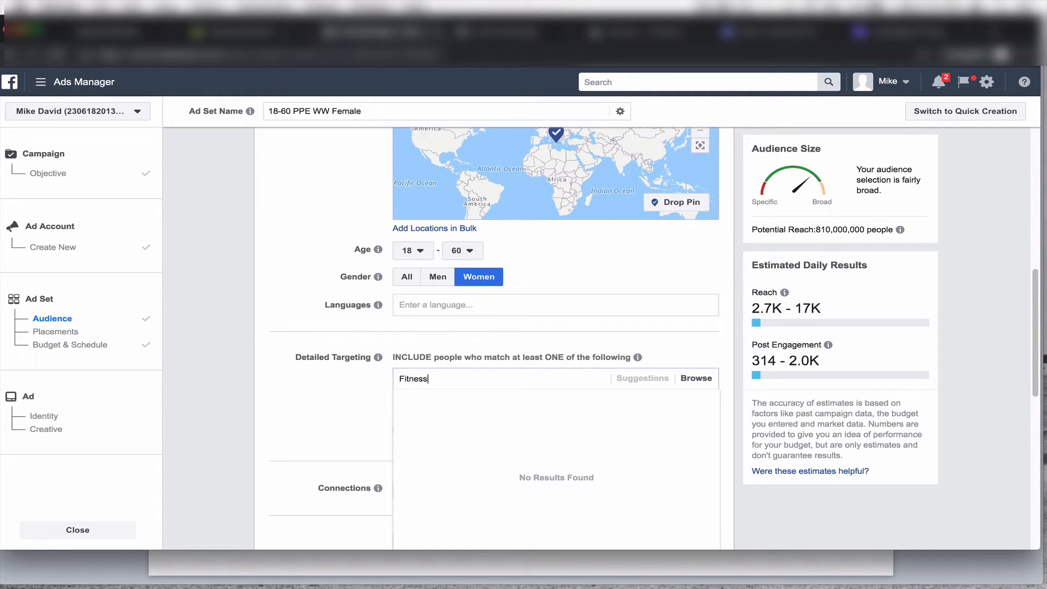
pyautogui.press('BackSpace')
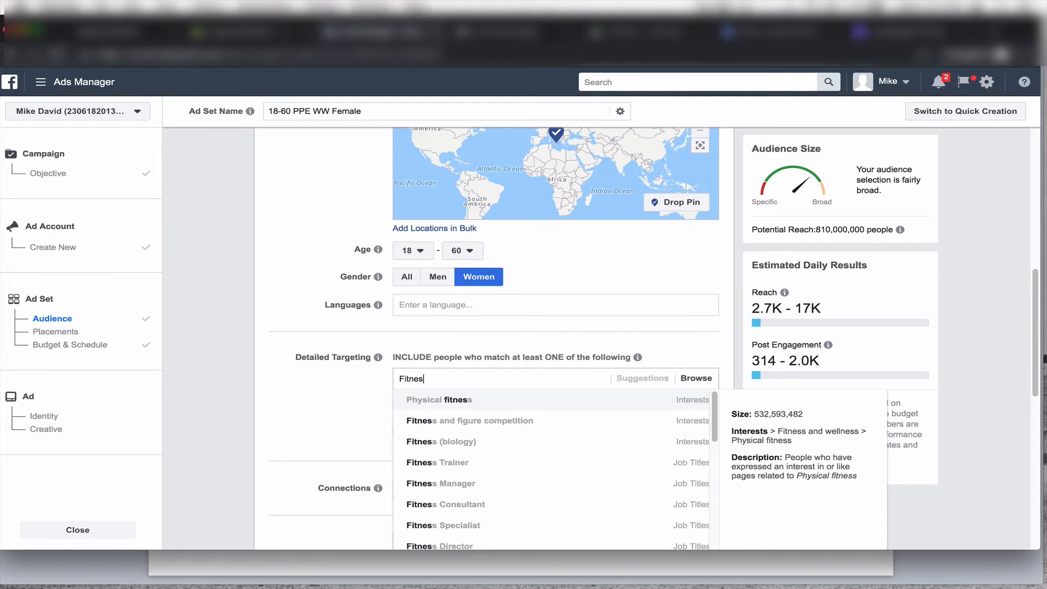
pyautogui.click(513, 407)
pyautogui.write('English')
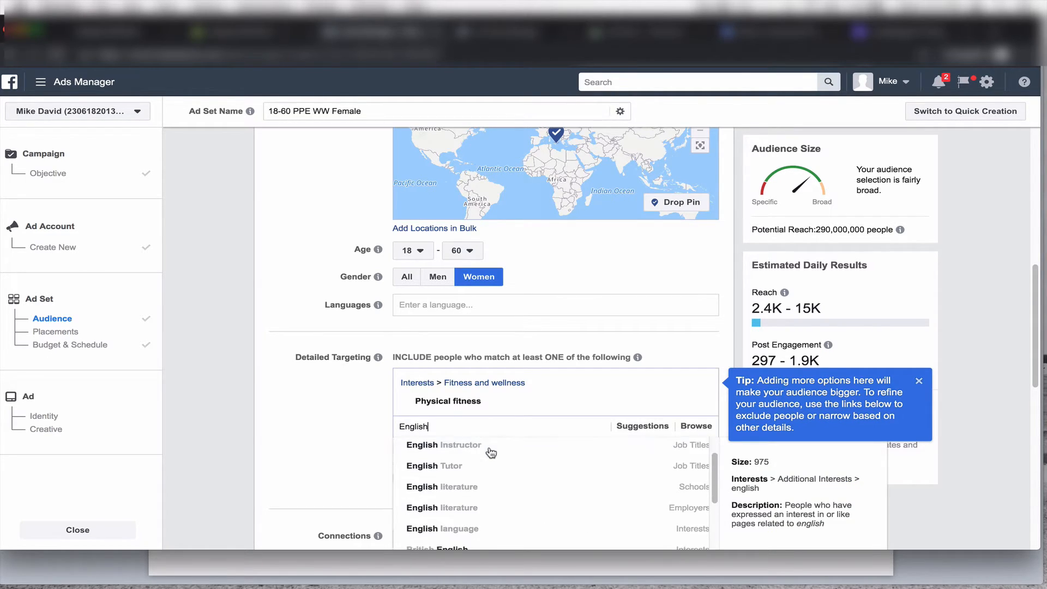
pyautogui.scroll(2, 512, 455)
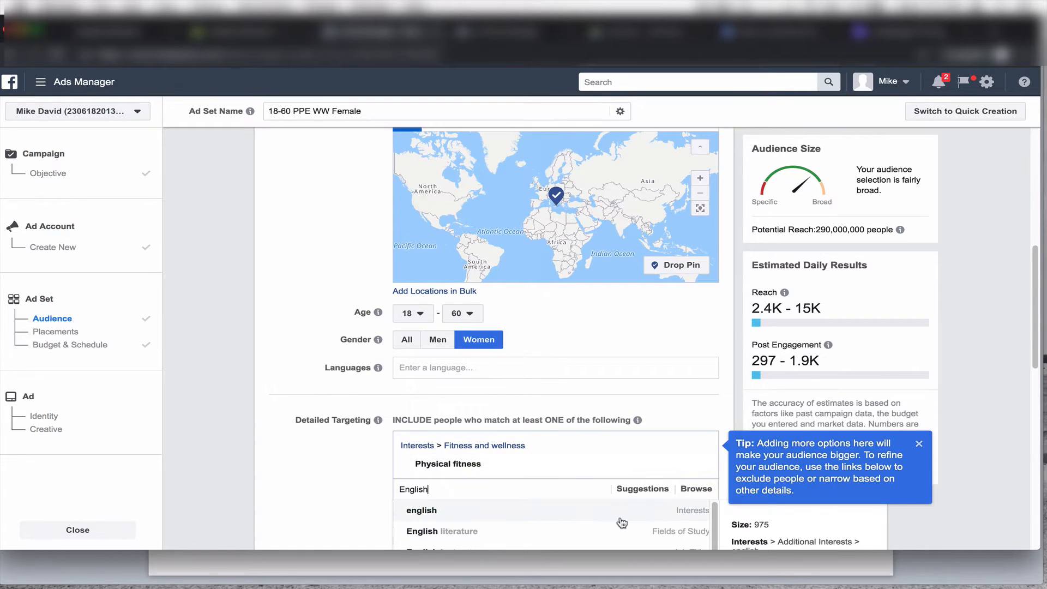
pyautogui.click(985, 425)
# Step: Narrow the detailed targeting with an additional must-also-match condition and open its list of browsable categories
pyautogui.scroll(-3, 984, 423)
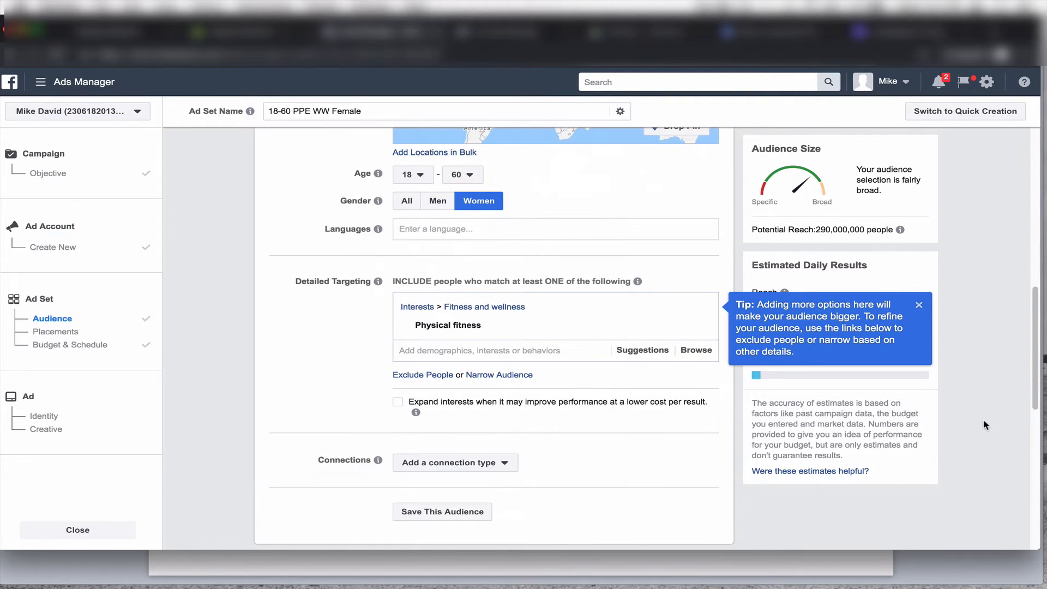
pyautogui.click(477, 377)
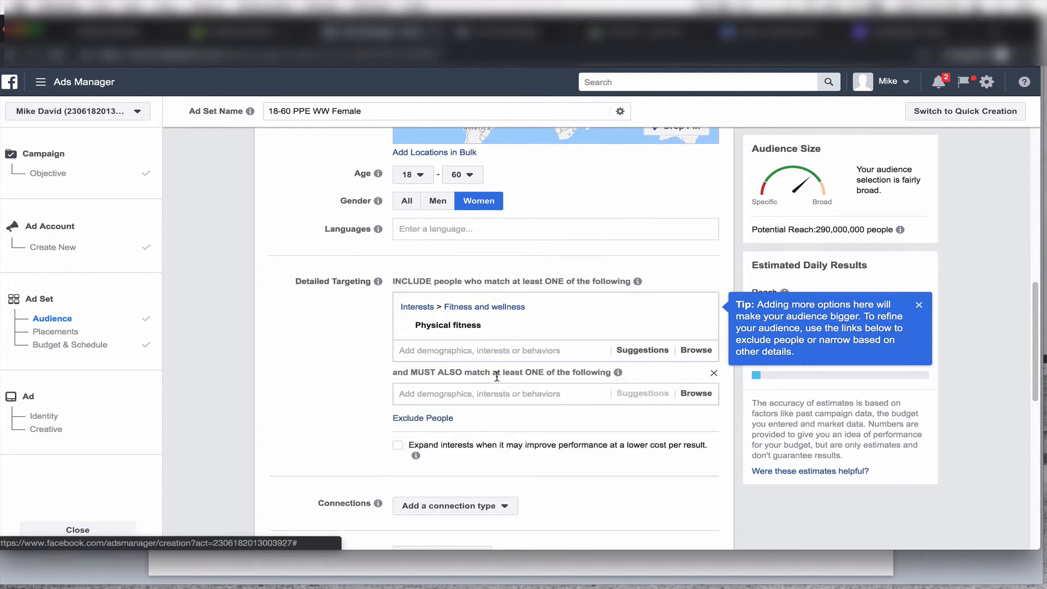
pyautogui.click(696, 395)
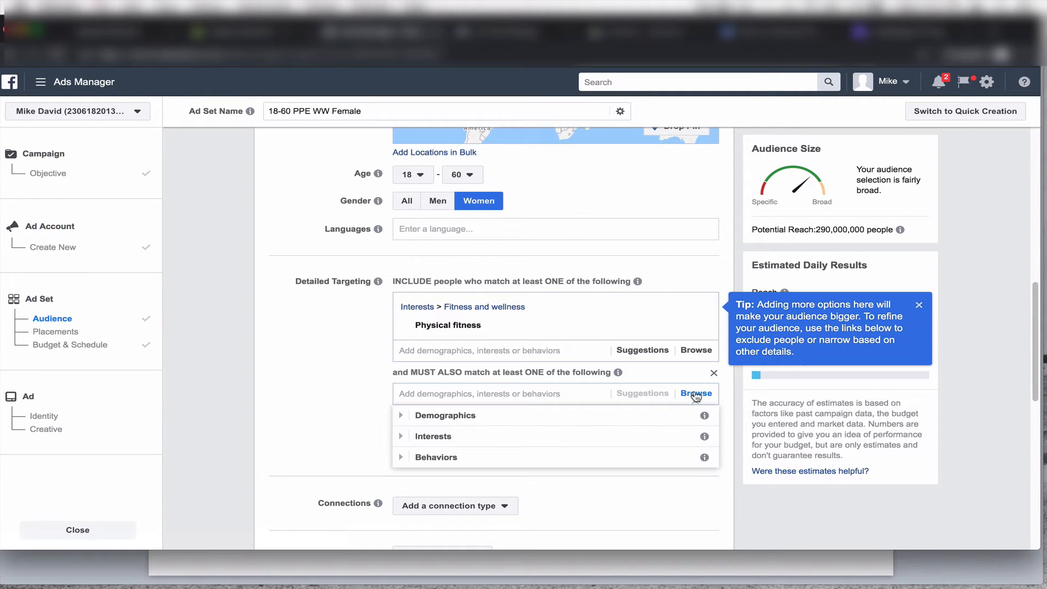
# Step: Examine the subcategories under Demographics, Interests and Behaviors available for the must-also-match condition
pyautogui.click(401, 420)
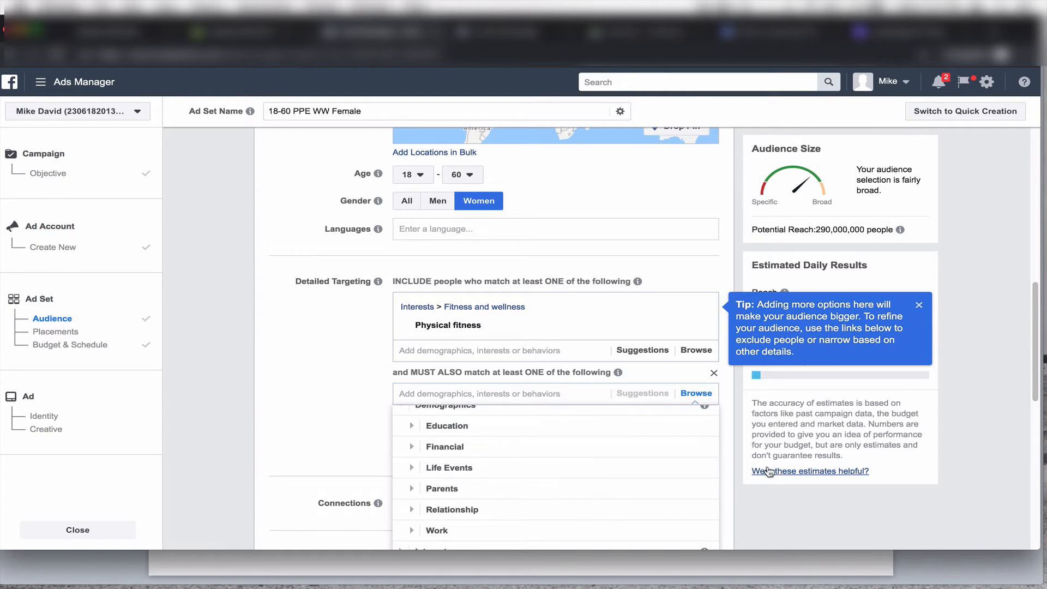
pyautogui.scroll(-7, 688, 450)
pyautogui.scroll(2, 691, 443)
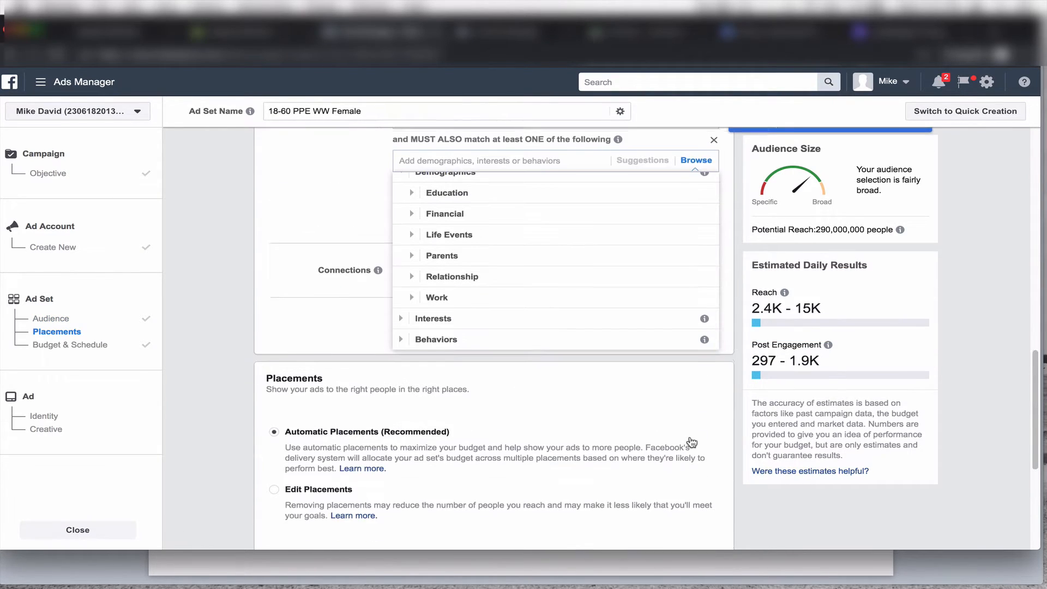
pyautogui.click(404, 341)
pyautogui.scroll(-3, 404, 343)
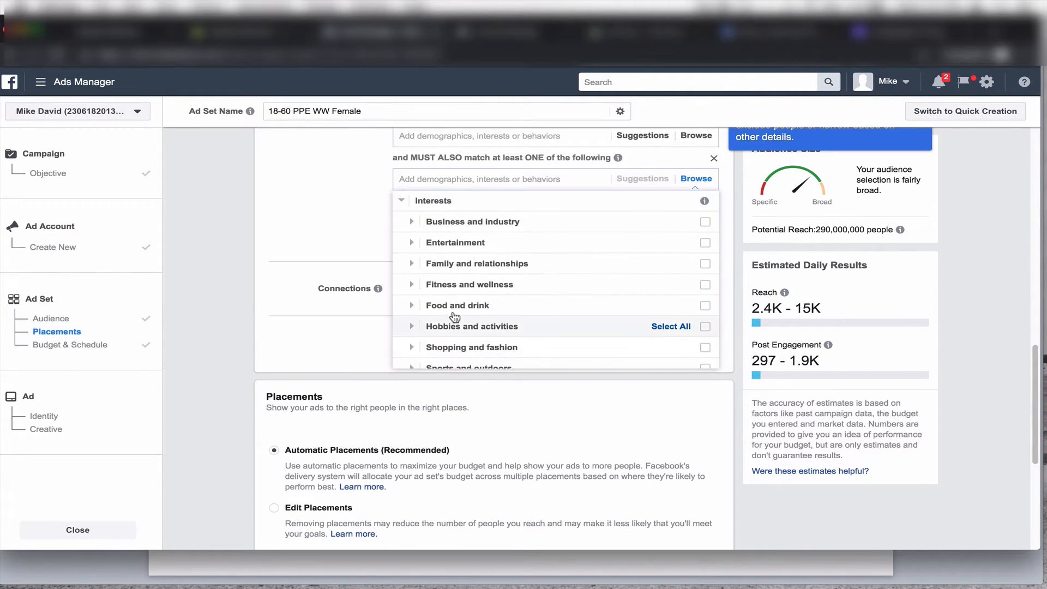
pyautogui.click(399, 359)
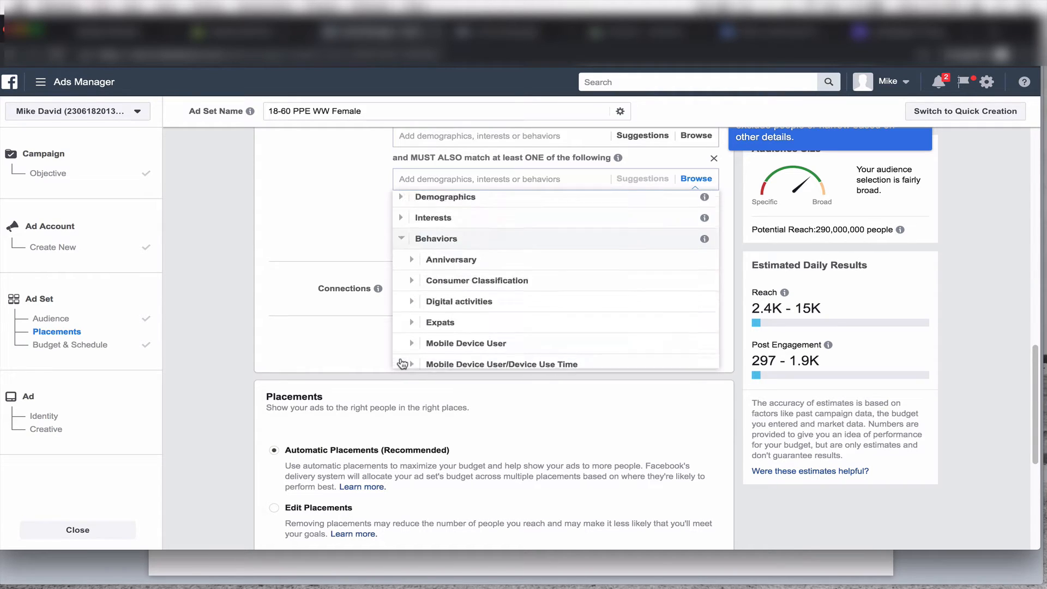
pyautogui.scroll(-2, 566, 312)
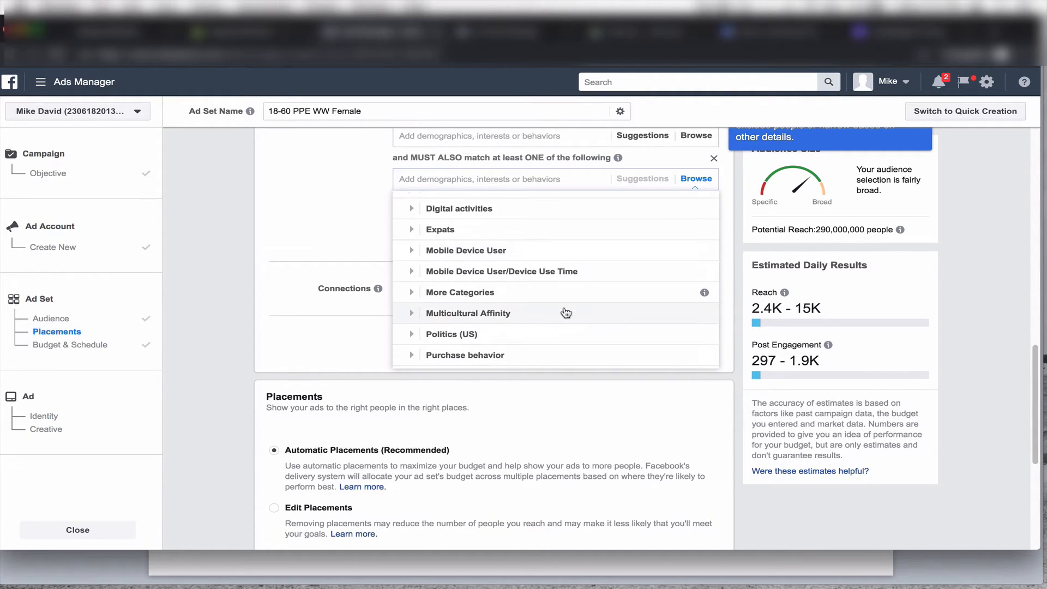
pyautogui.scroll(-1, 565, 312)
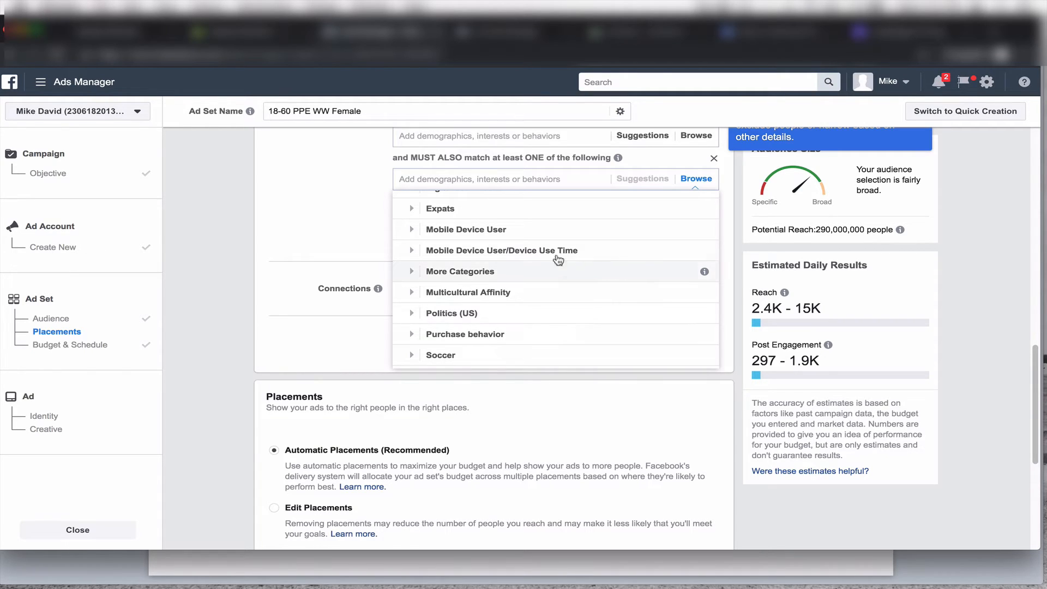
# Step: Add the Apple mobile device behavior "Facebook access (mobile): iPhone X" to the must-also-match condition
pyautogui.click(412, 229)
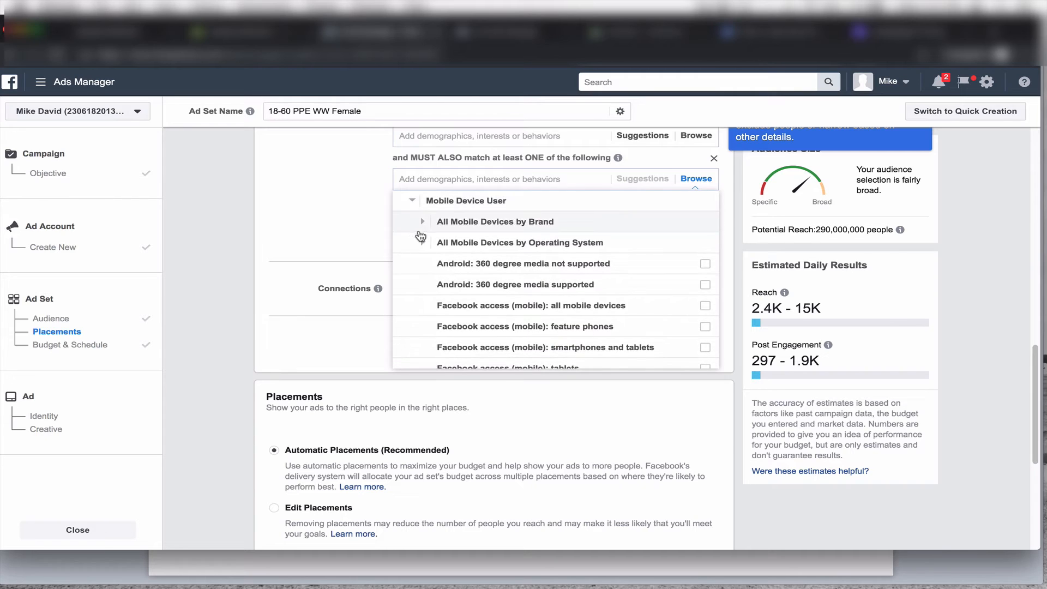
pyautogui.scroll(-1, 587, 311)
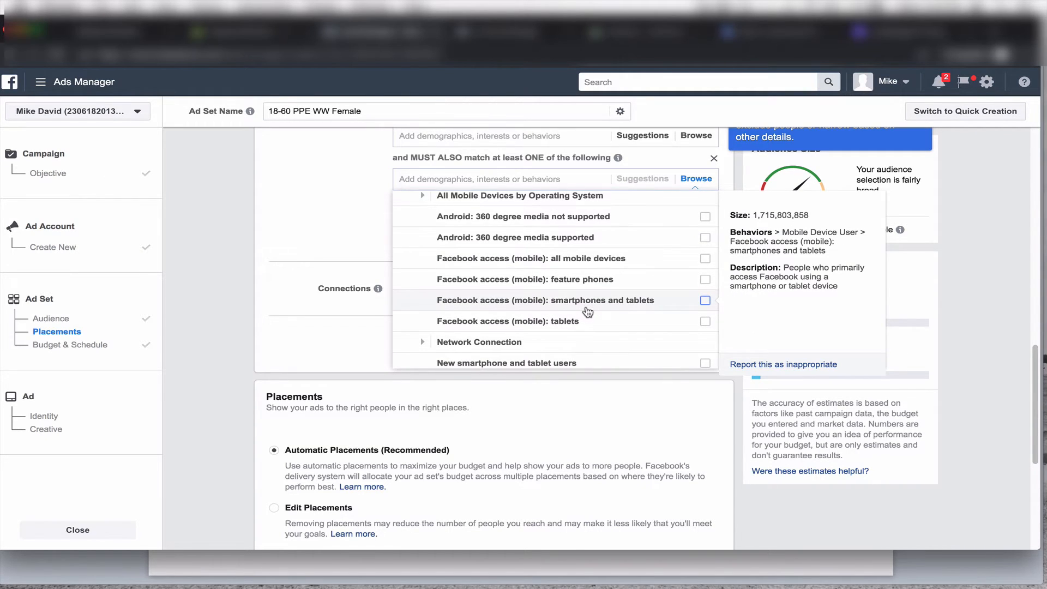
pyautogui.scroll(-5, 588, 311)
pyautogui.scroll(4, 587, 311)
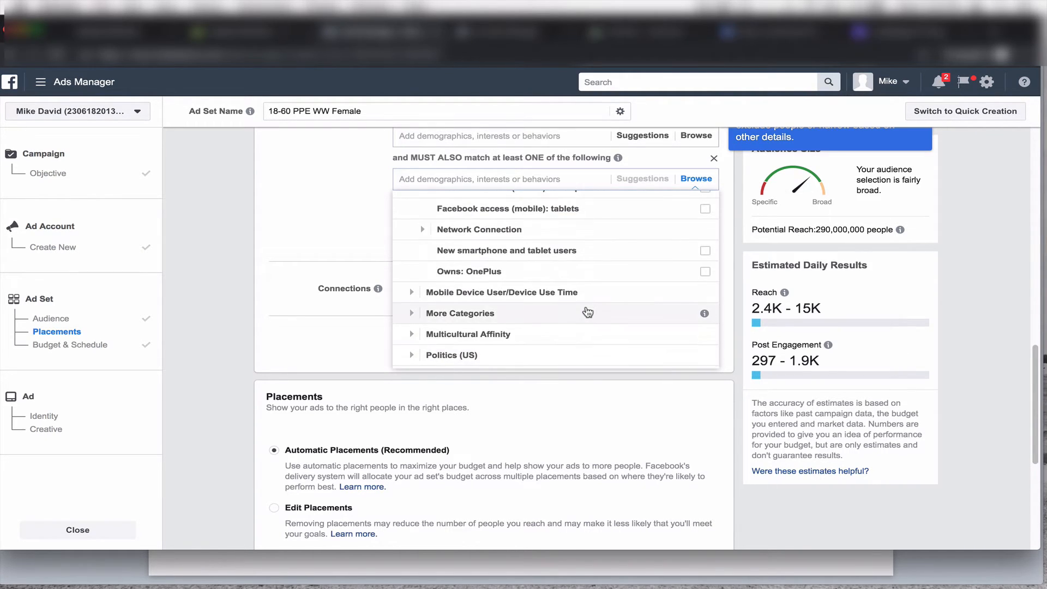
pyautogui.scroll(5, 588, 311)
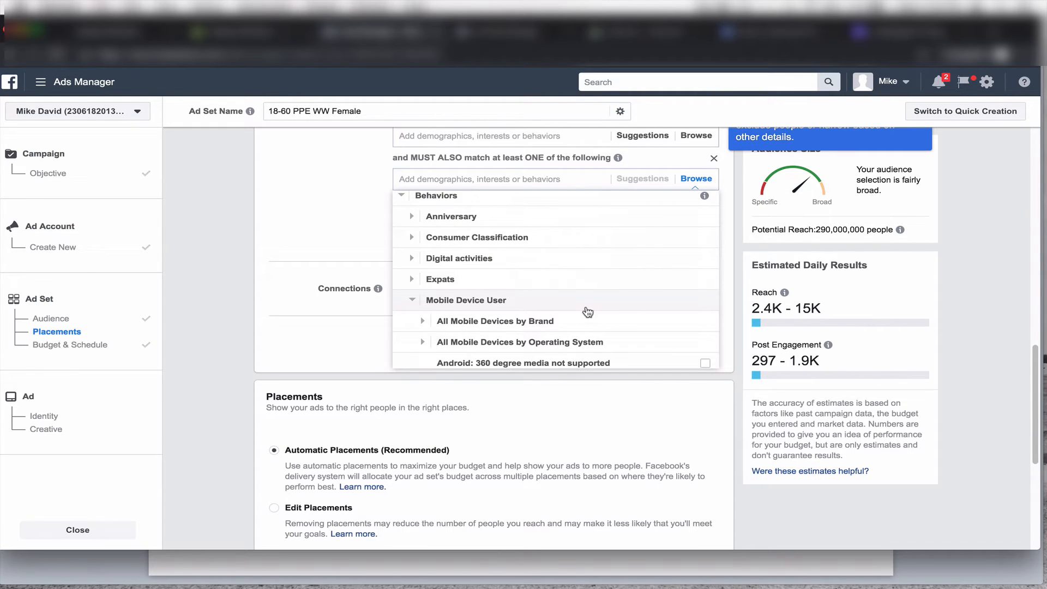
pyautogui.click(423, 322)
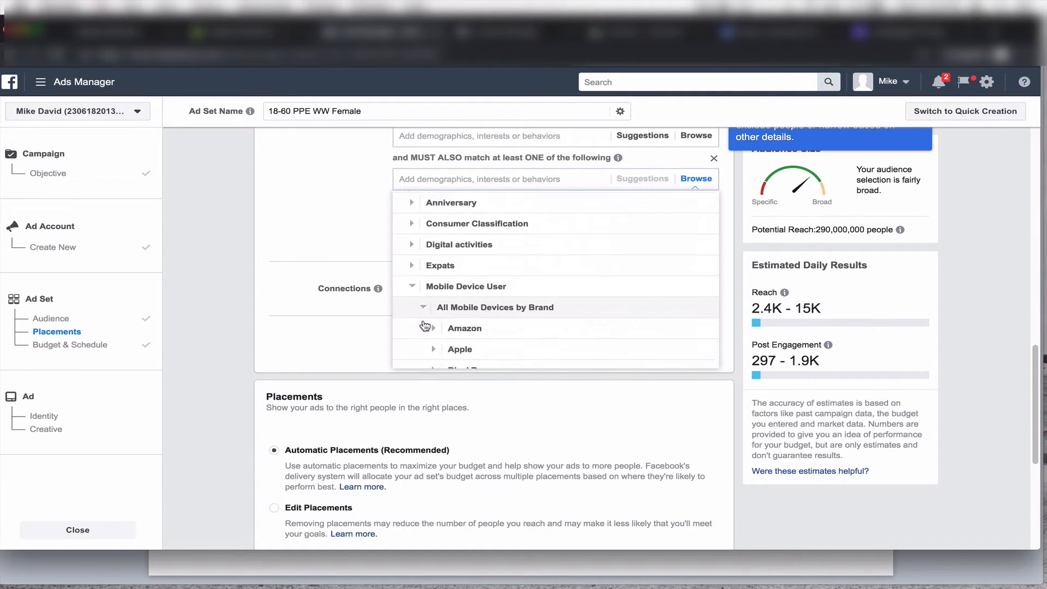
pyautogui.click(436, 243)
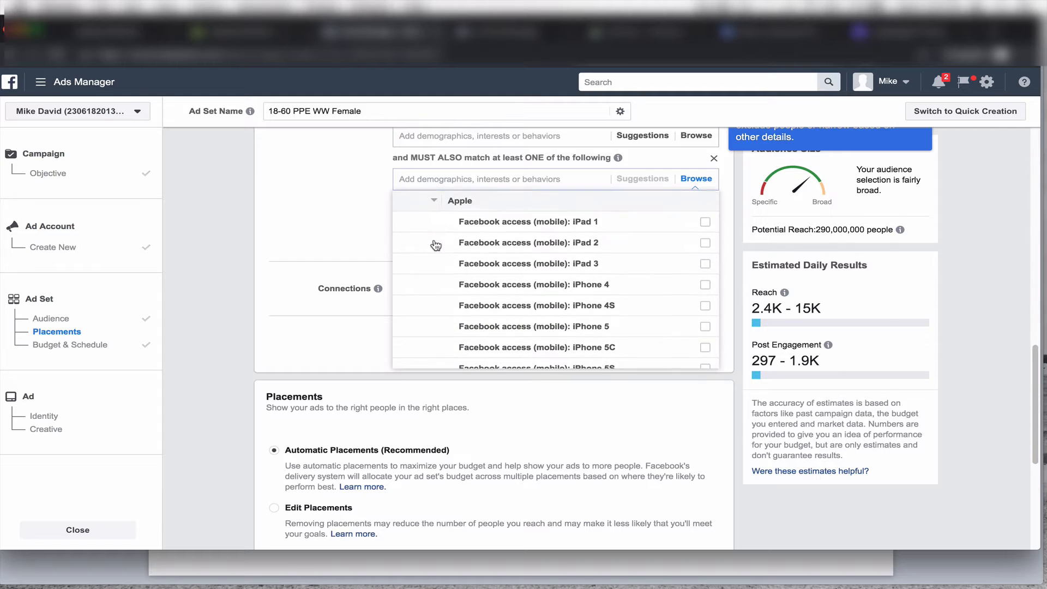
pyautogui.scroll(-2, 691, 311)
pyautogui.scroll(-1, 689, 316)
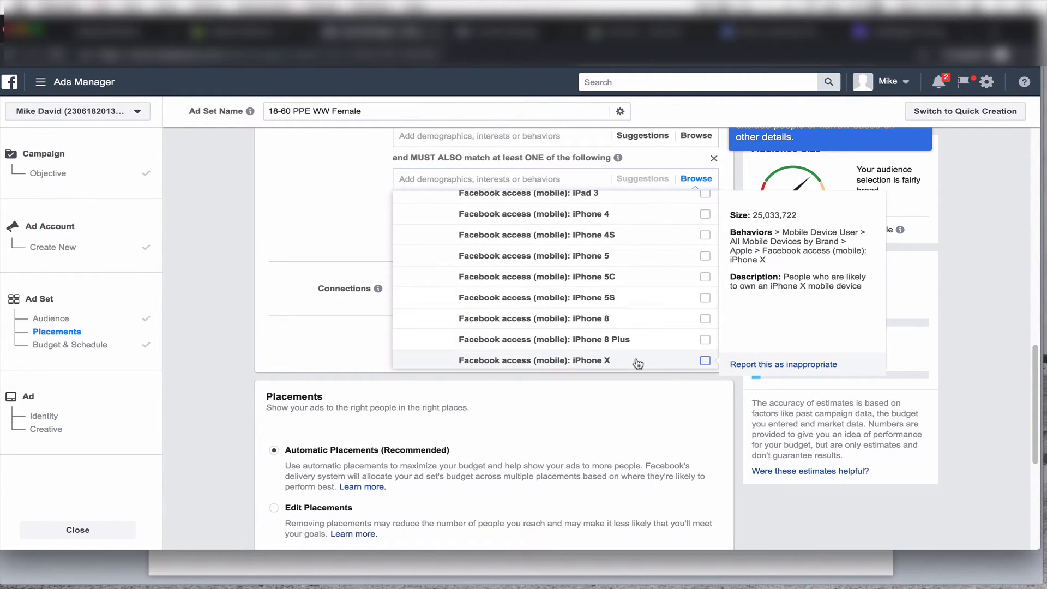
pyautogui.click(638, 362)
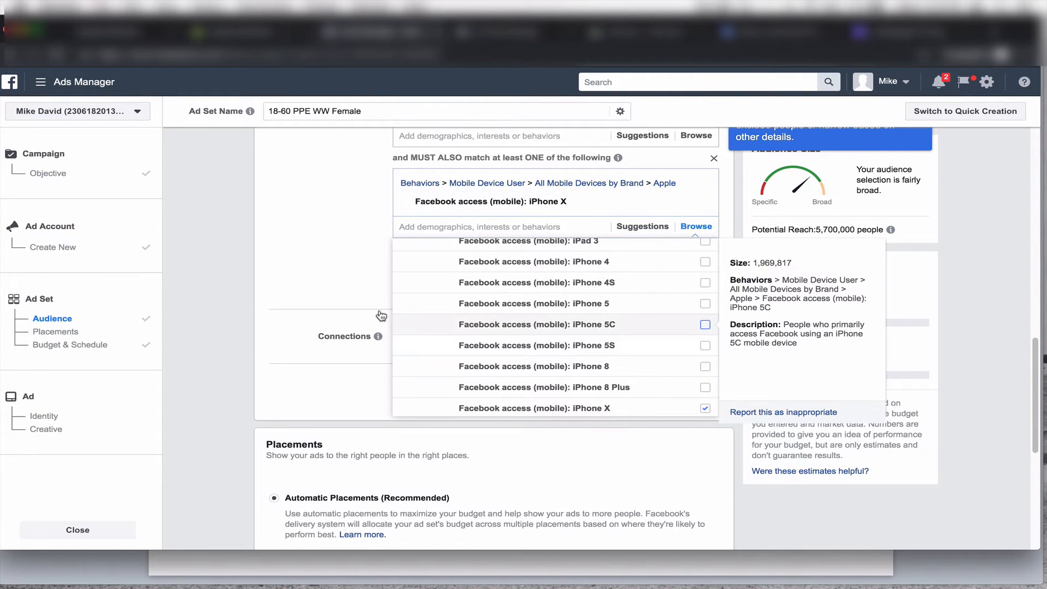
pyautogui.click(342, 283)
# Step: Remove the must-also-match condition and the Physical fitness interest from the detailed targeting
pyautogui.scroll(1, 341, 283)
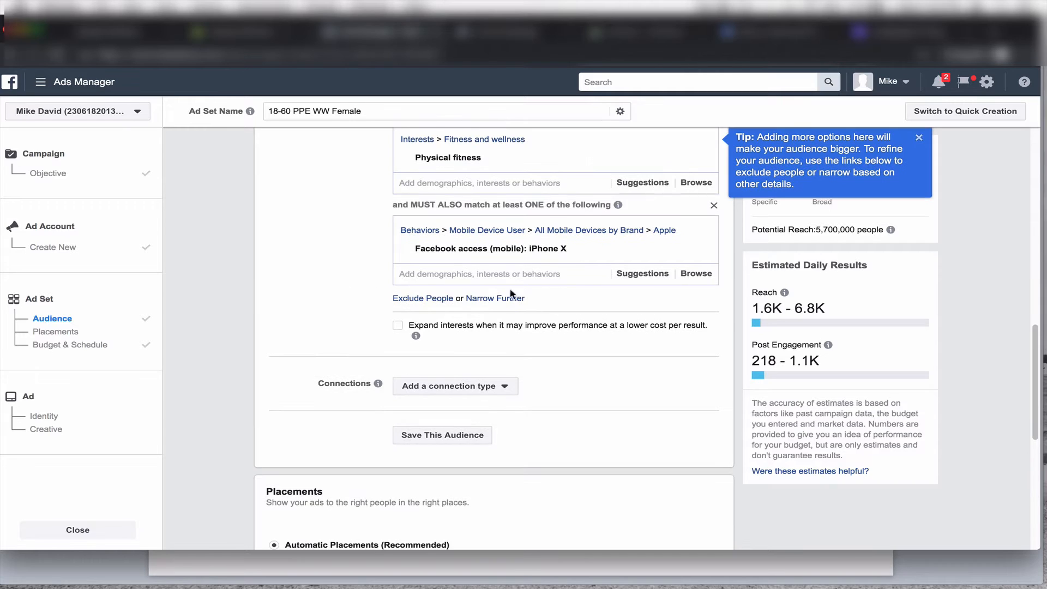
pyautogui.scroll(1, 694, 313)
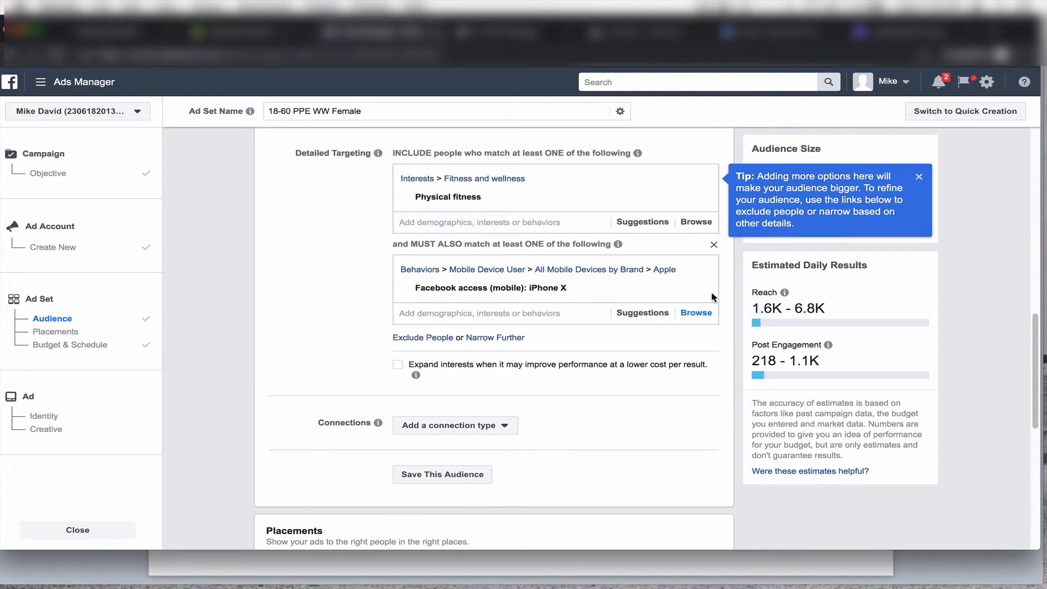
pyautogui.click(714, 245)
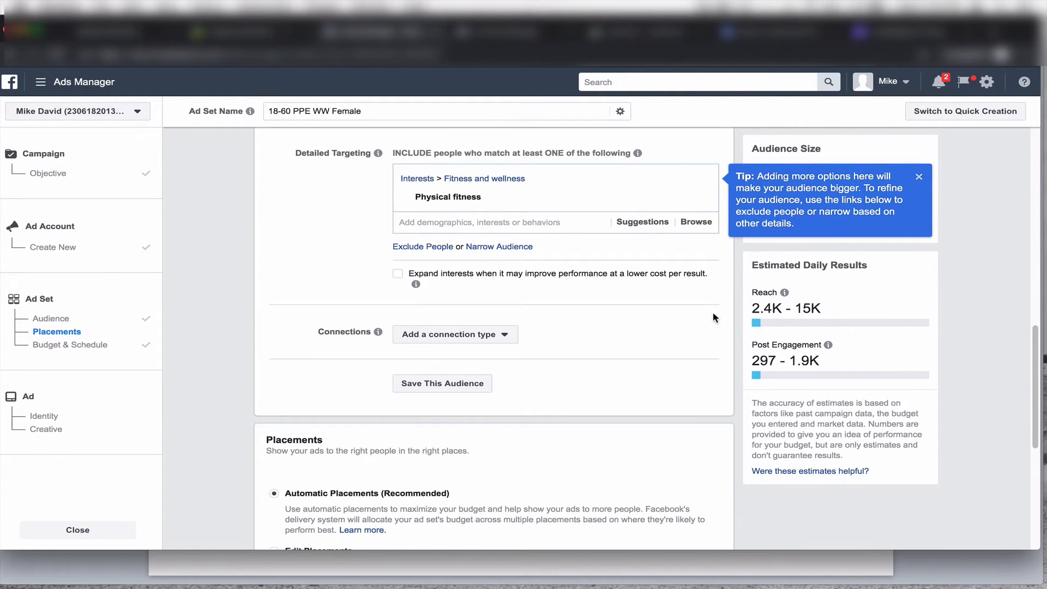
pyautogui.scroll(1, 713, 318)
pyautogui.scroll(1, 714, 317)
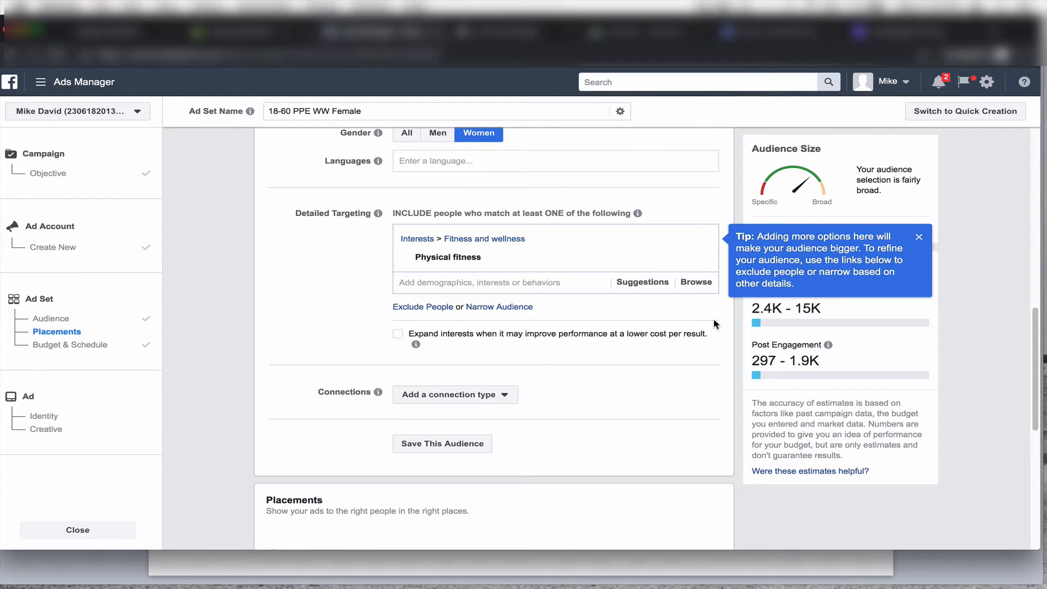
pyautogui.click(700, 241)
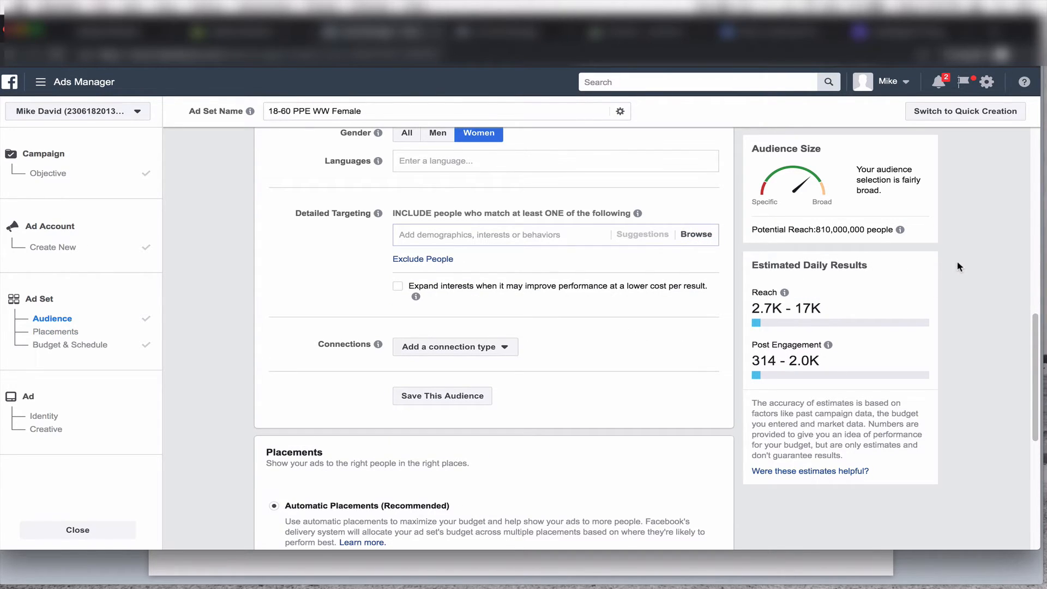
# Step: Review the ad set's placements, budget and schedule, and continue to the ad setup
pyautogui.scroll(-3, 958, 263)
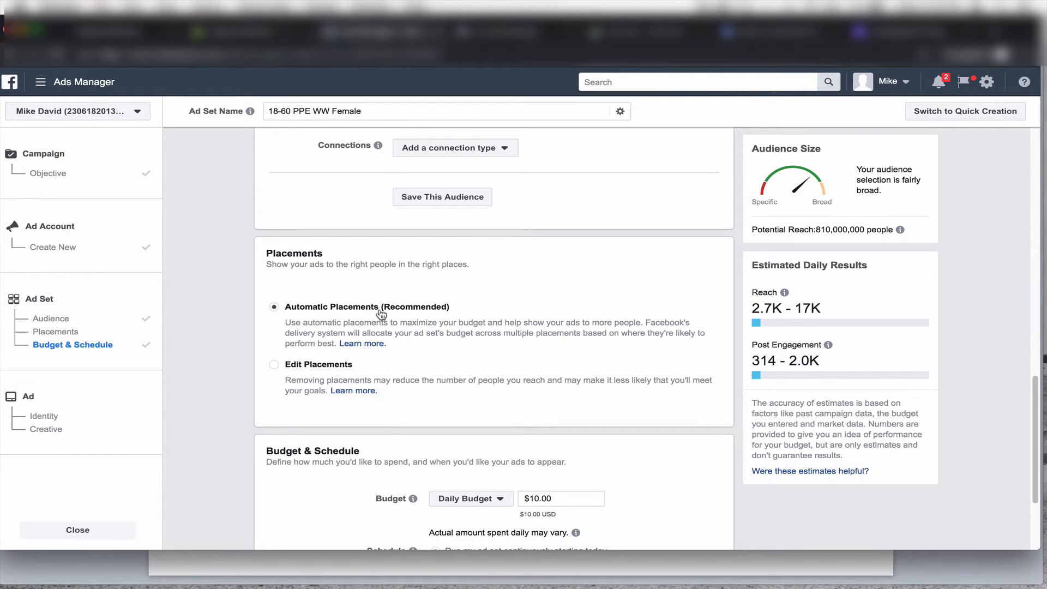
pyautogui.scroll(-2, 380, 314)
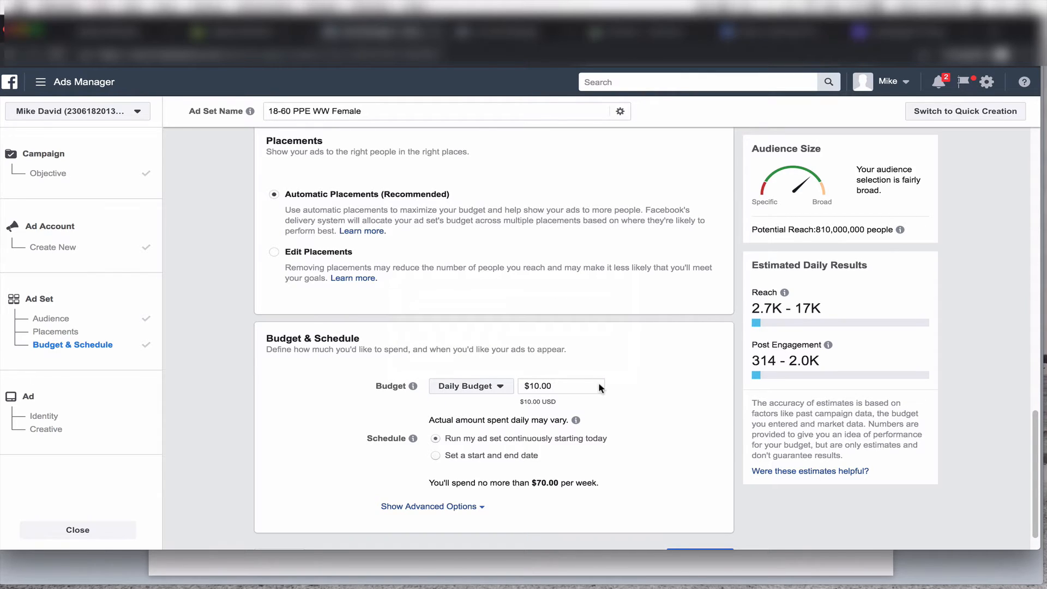
pyautogui.scroll(-1, 600, 388)
pyautogui.scroll(-1, 599, 384)
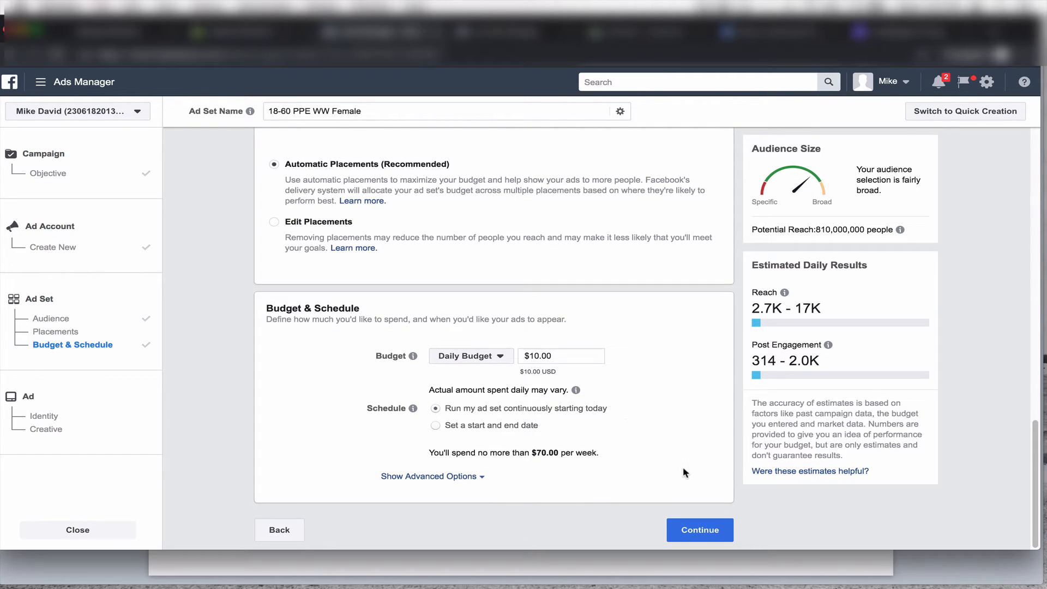
pyautogui.click(703, 530)
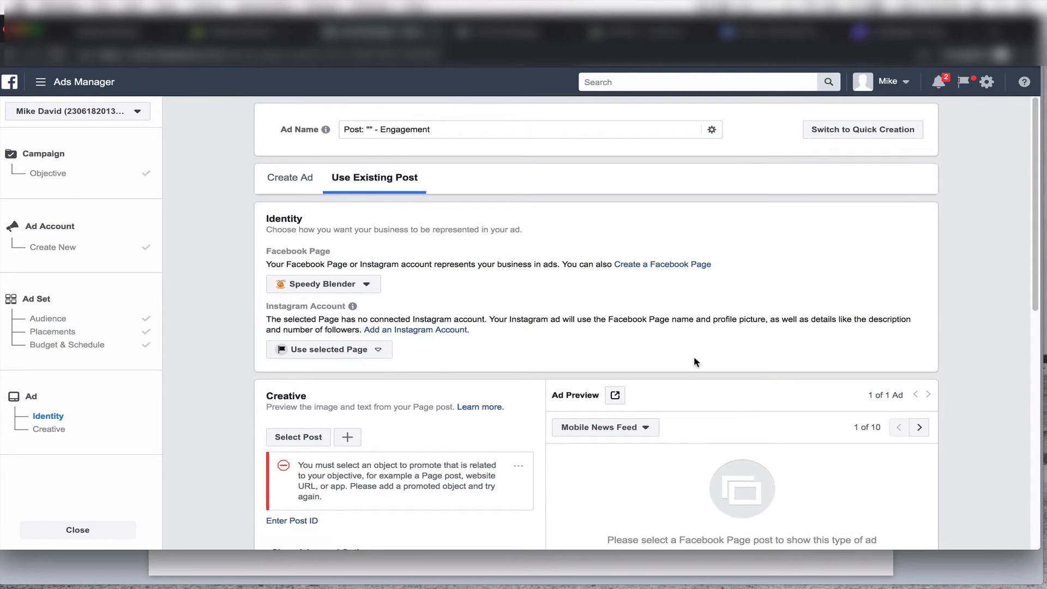
# Step: Use the existing Facebook Page post "Check out the newest portable blender available today!" as the ad's creative
pyautogui.scroll(-2, 712, 248)
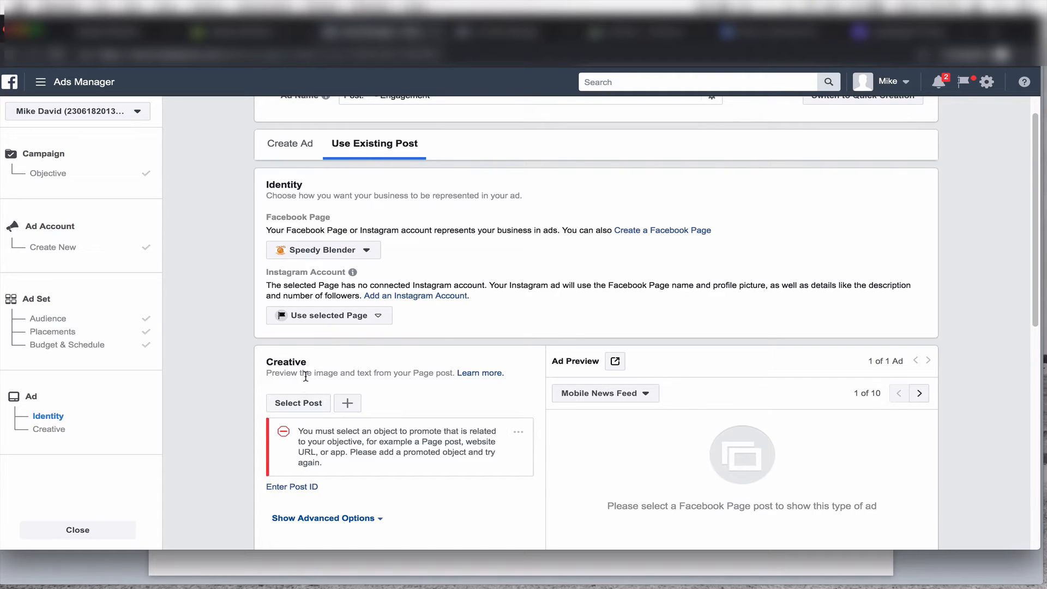
pyautogui.click(303, 403)
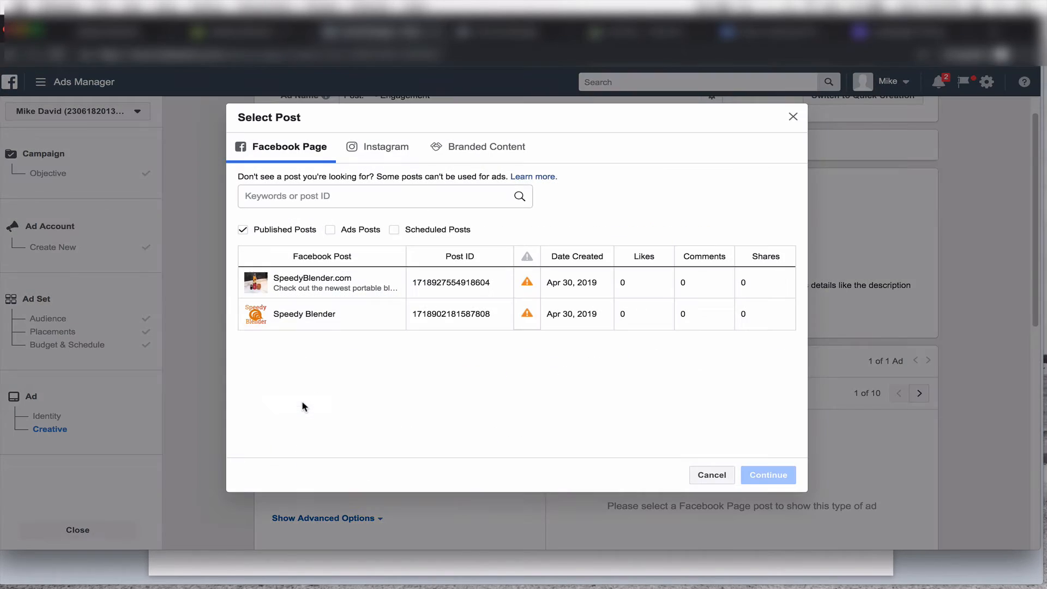
pyautogui.click(444, 288)
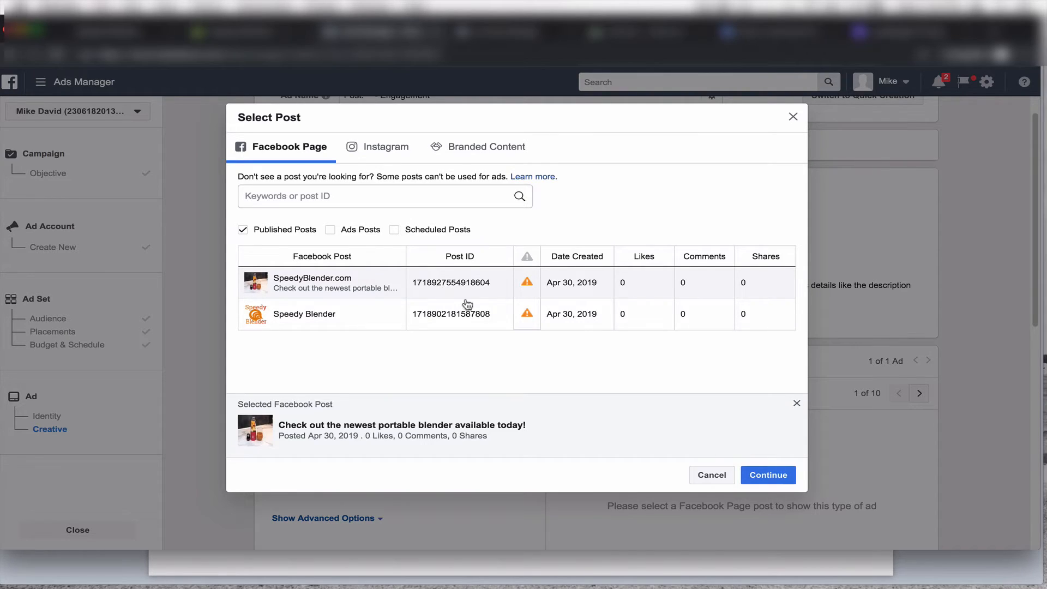
pyautogui.click(769, 474)
# Step: Play the blender video in the Mobile News Feed ad preview and mute the sound
pyautogui.scroll(-2, 496, 448)
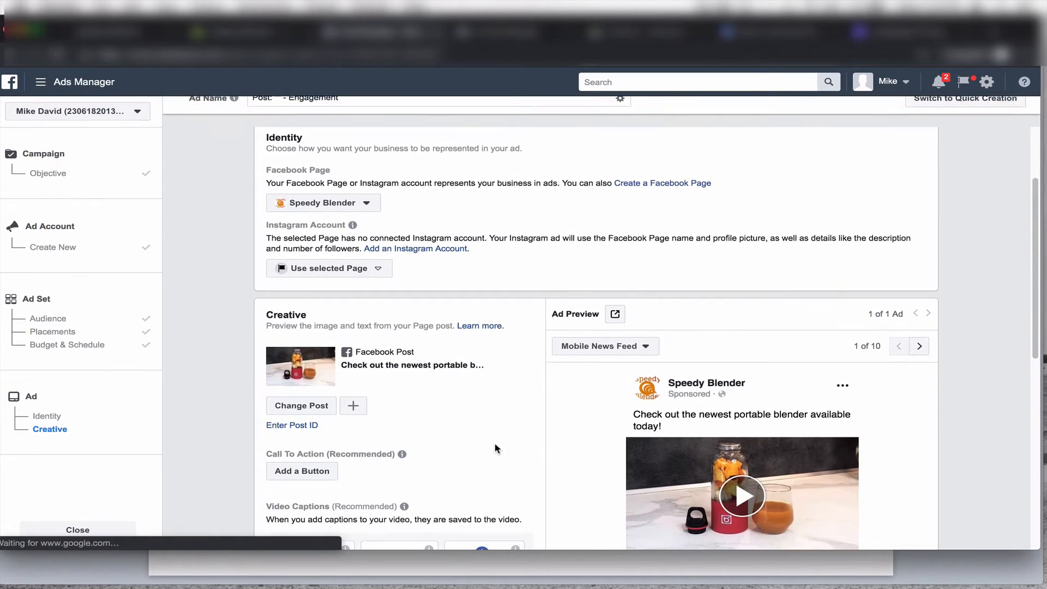
pyautogui.scroll(-1, 496, 449)
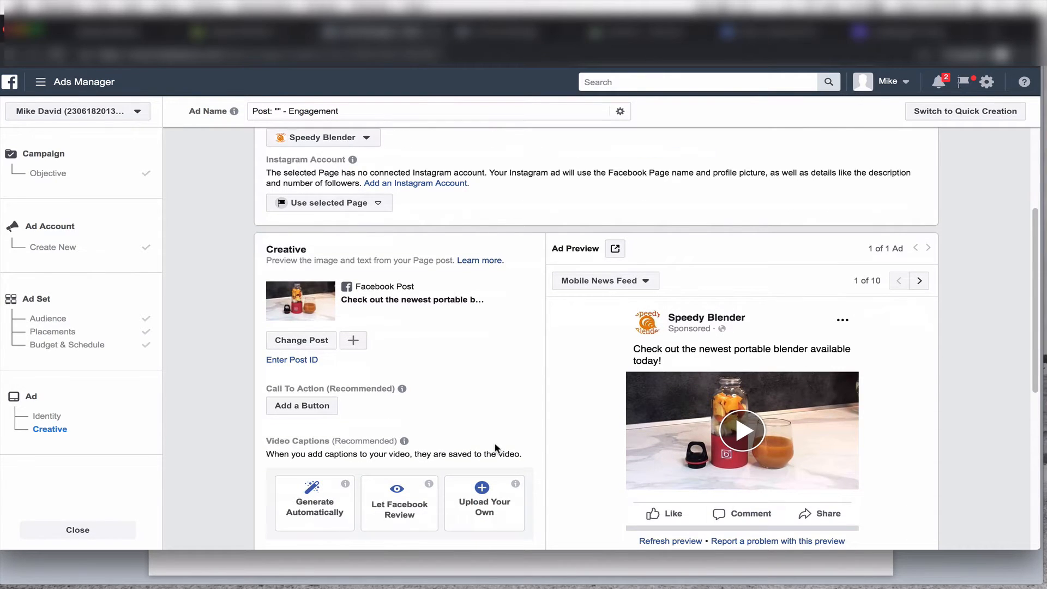
pyautogui.scroll(-1, 496, 449)
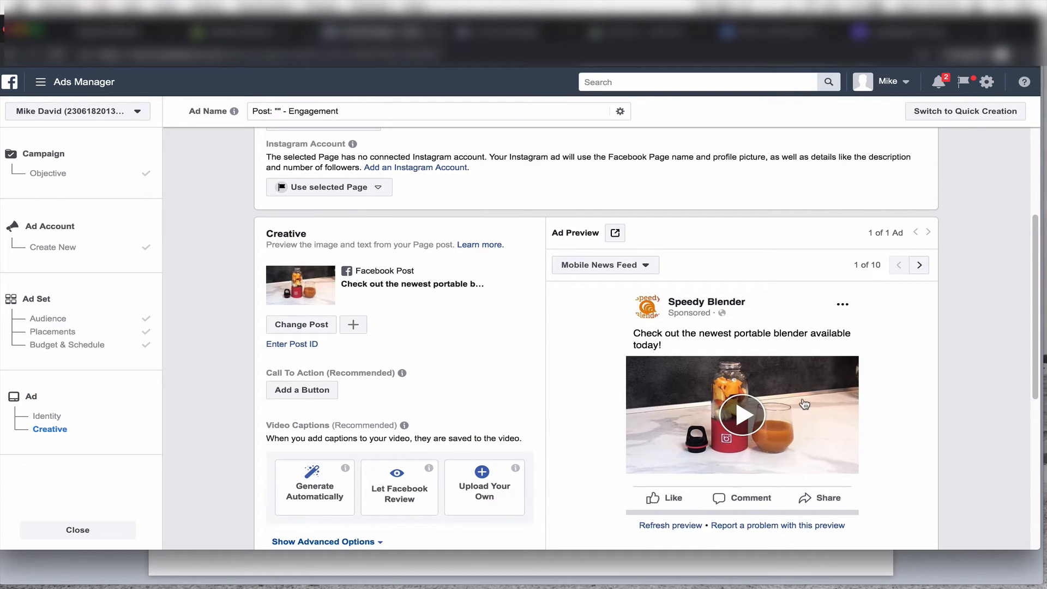
pyautogui.scroll(-2, 800, 406)
pyautogui.click(776, 347)
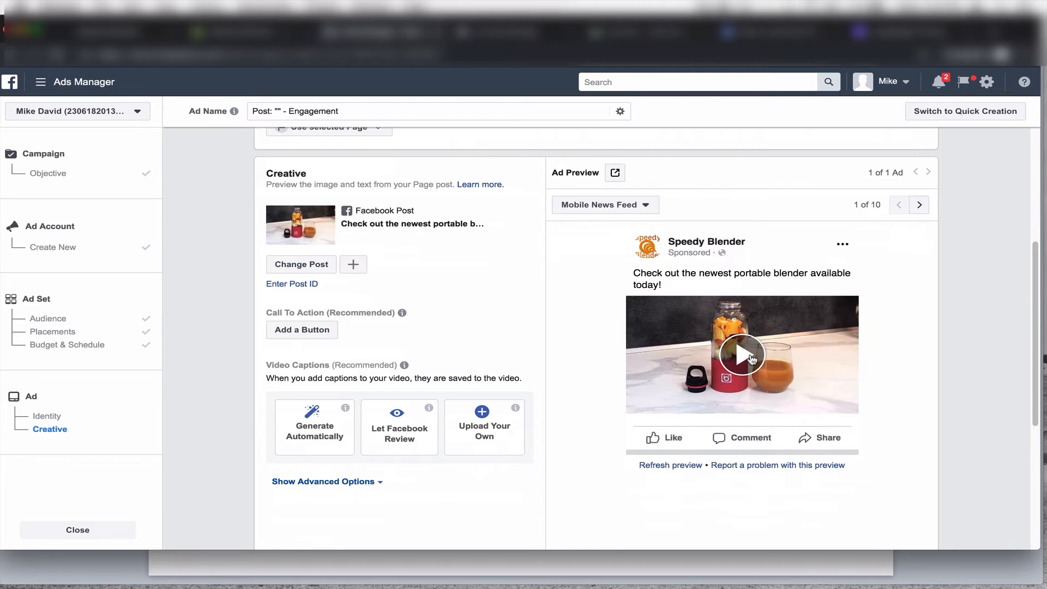
pyautogui.press('XF86AudioMute')
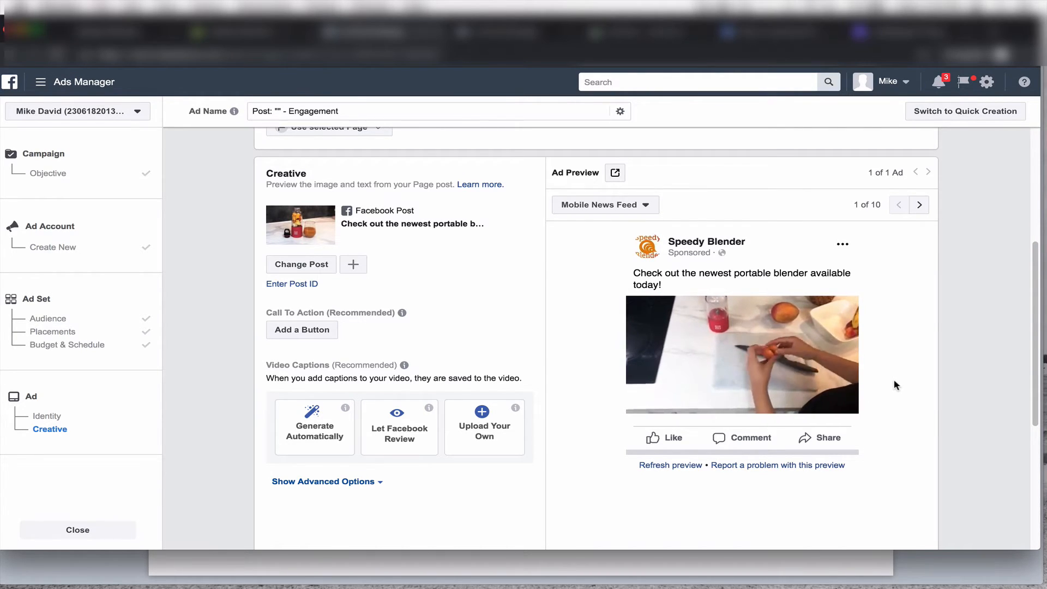
# Step: Look through the ad previews from Desktop News Feed to Facebook In-Stream Video (Desktop), and return to Mobile News Feed
pyautogui.click(919, 207)
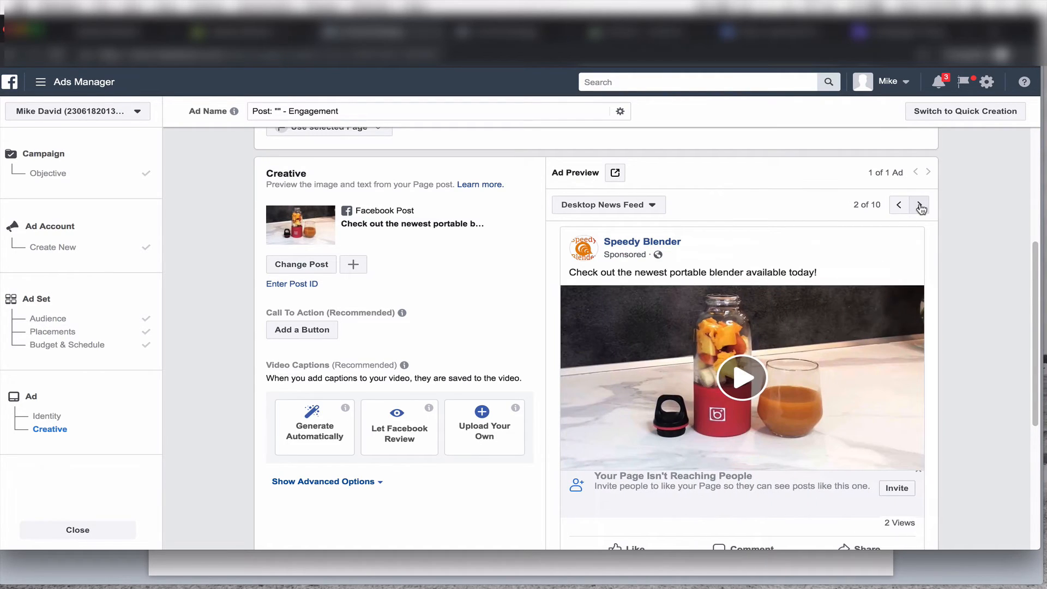
pyautogui.scroll(-5, 921, 209)
pyautogui.scroll(4, 763, 218)
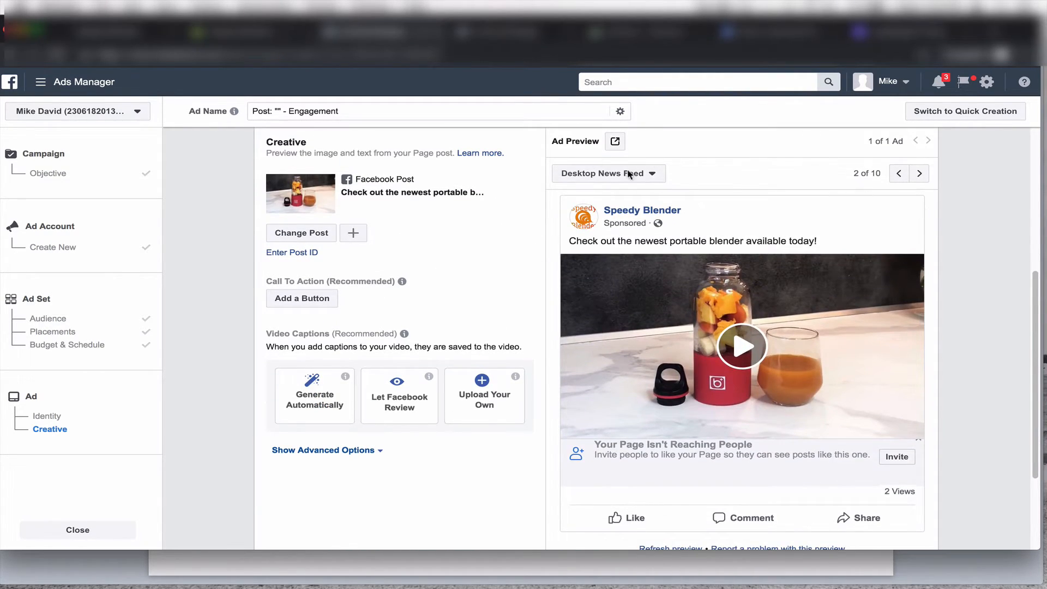
pyautogui.click(920, 174)
pyautogui.click(920, 175)
pyautogui.click(920, 174)
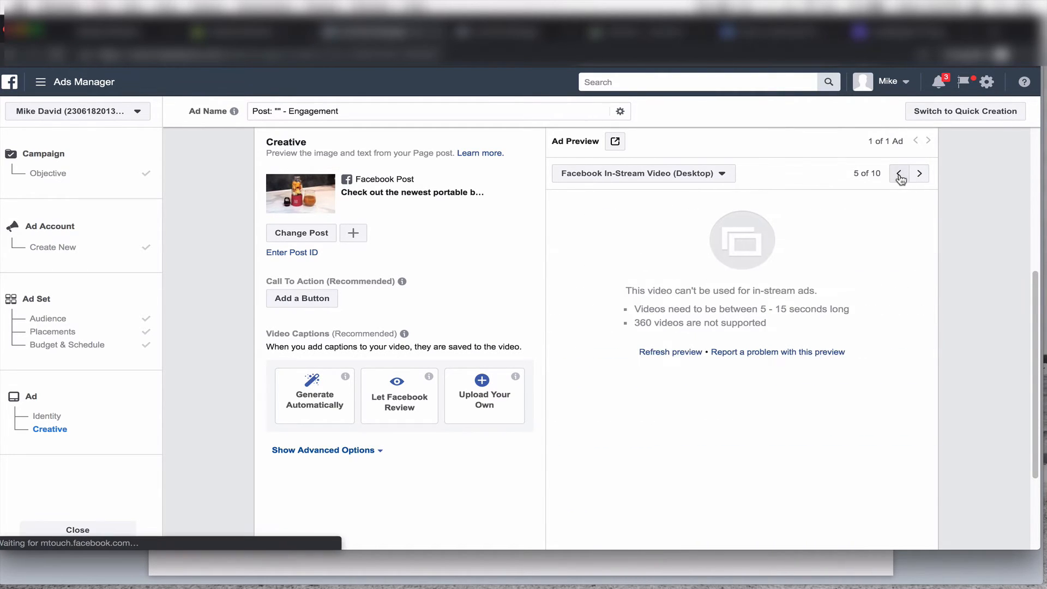
pyautogui.click(900, 175)
pyautogui.click(900, 173)
pyautogui.click(900, 174)
pyautogui.click(900, 173)
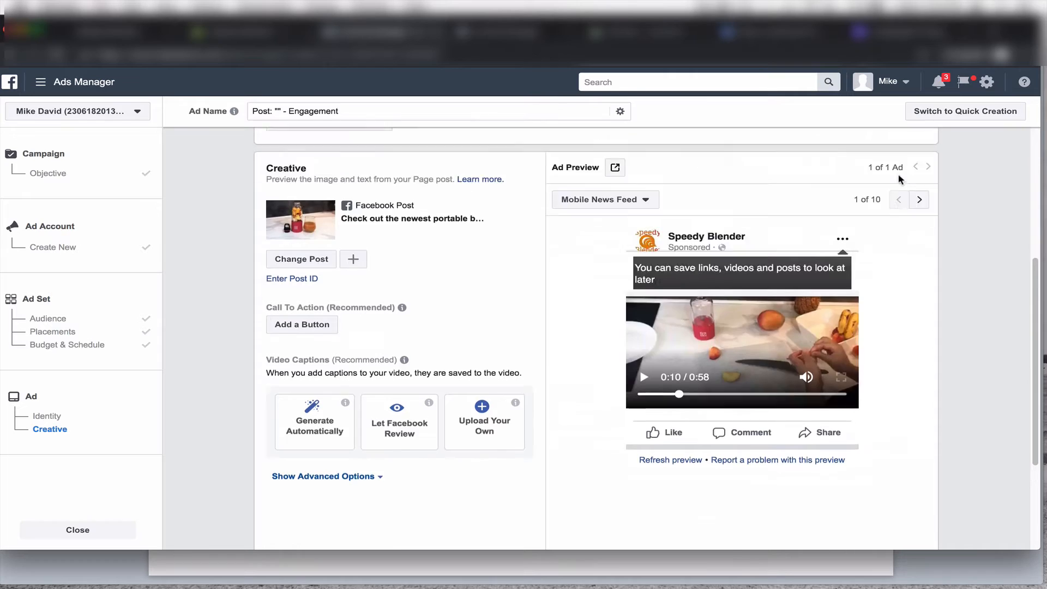
# Step: Check the placements offered for the ad preview and review the ad's identity, creative and confirmation sections
pyautogui.scroll(3, 900, 179)
pyautogui.scroll(-4, 921, 263)
pyautogui.scroll(2, 920, 262)
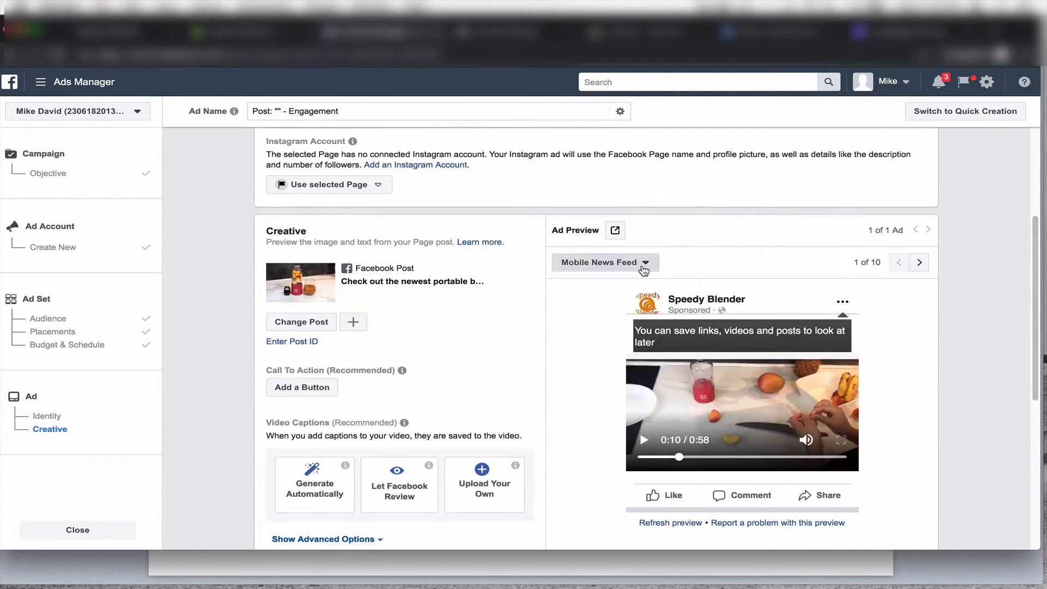
pyautogui.click(644, 265)
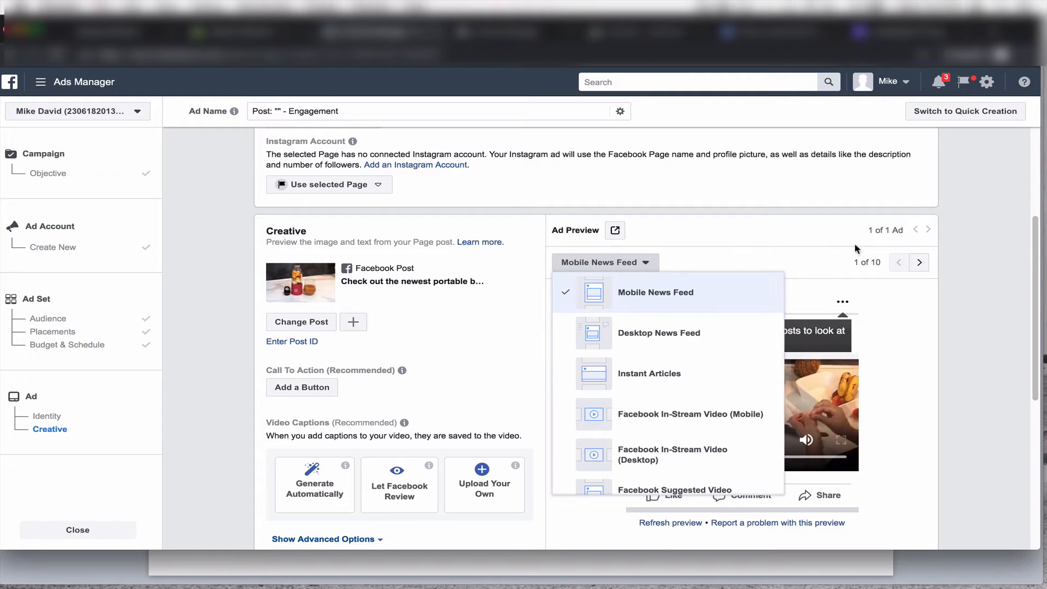
pyautogui.click(984, 301)
pyautogui.scroll(-4, 972, 310)
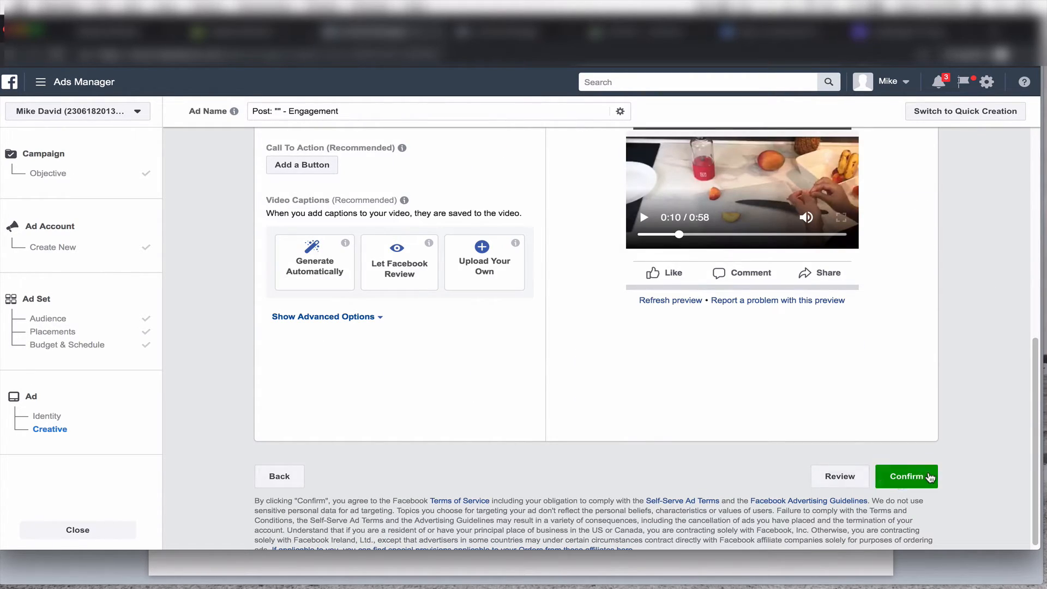
pyautogui.scroll(1, 932, 477)
pyautogui.scroll(6, 931, 478)
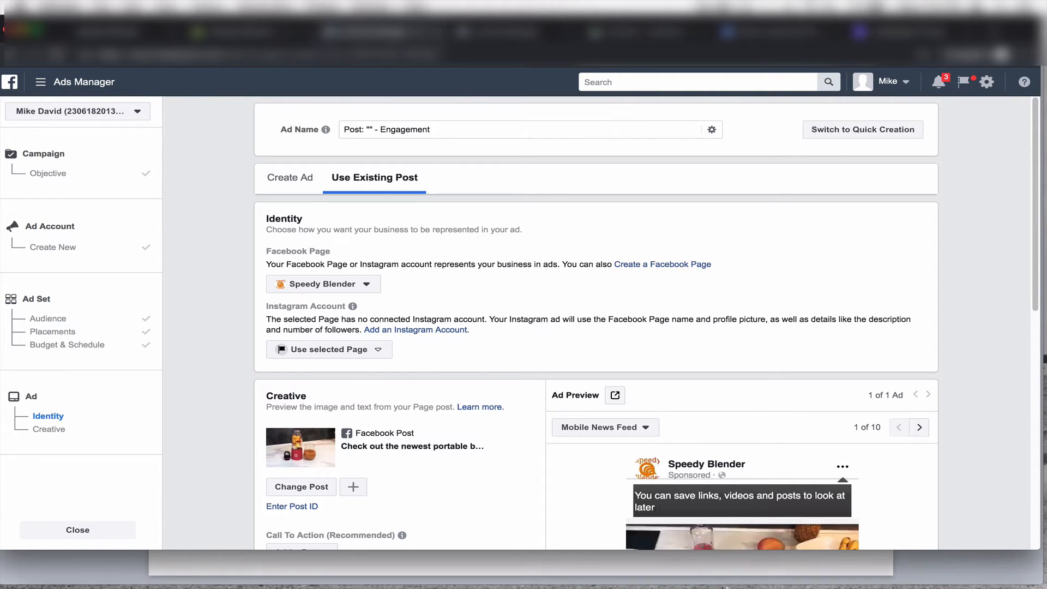
pyautogui.scroll(-2, 727, 378)
pyautogui.scroll(-1, 963, 440)
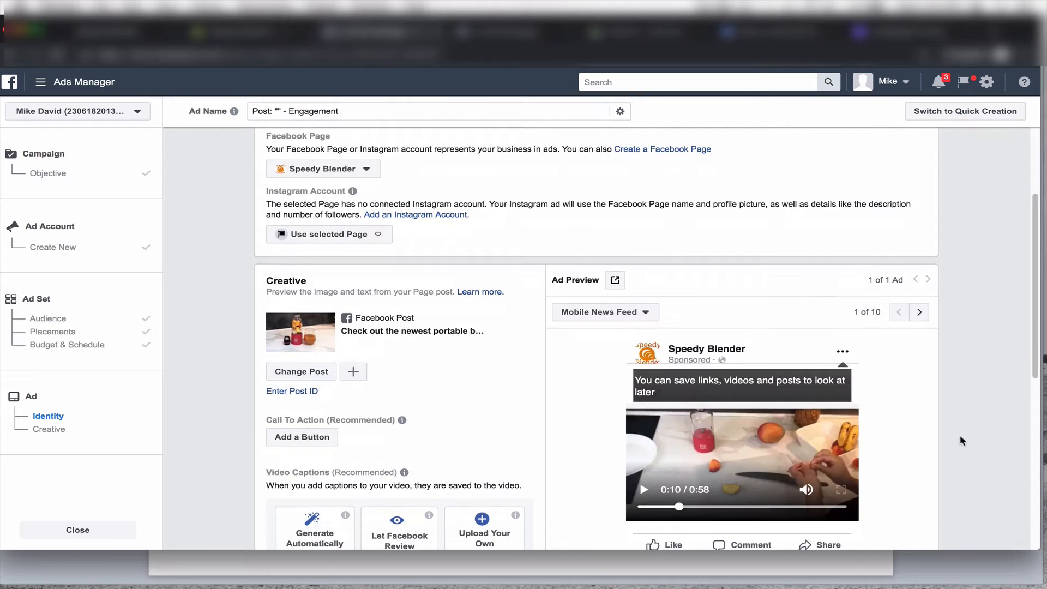
pyautogui.scroll(-1, 937, 434)
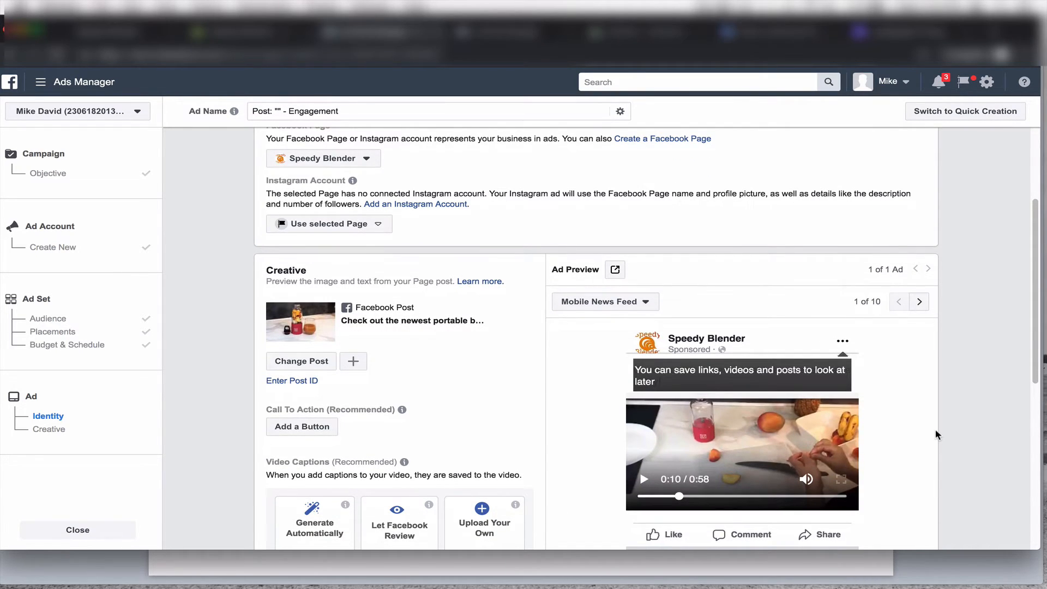